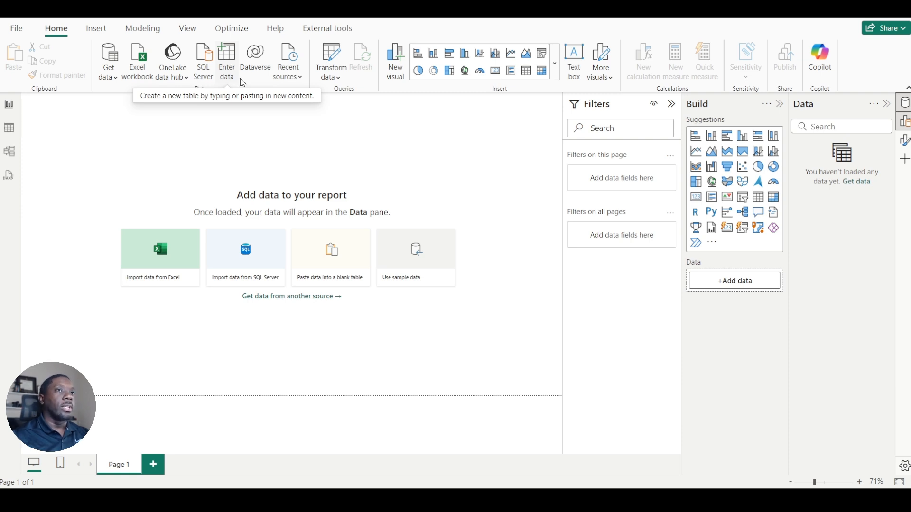
Collapse the Filters and Build panes and open a blank table for manual data entry.
{"action": "left_click", "coordinate": [671, 104]}
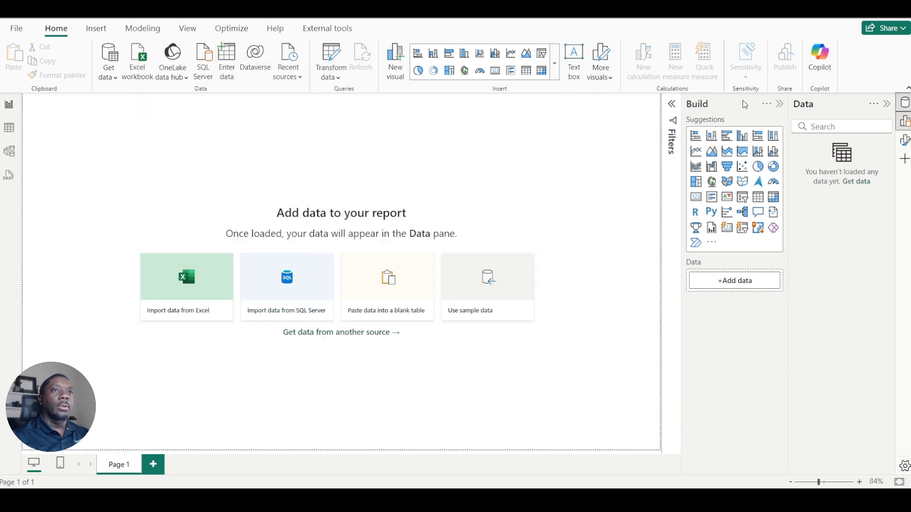
{"action": "left_click", "coordinate": [779, 104]}
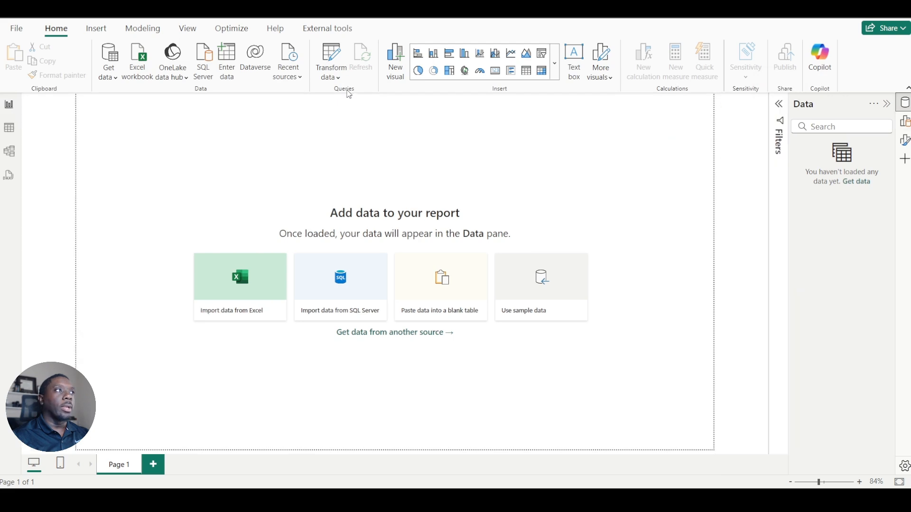
{"action": "left_click", "coordinate": [229, 71]}
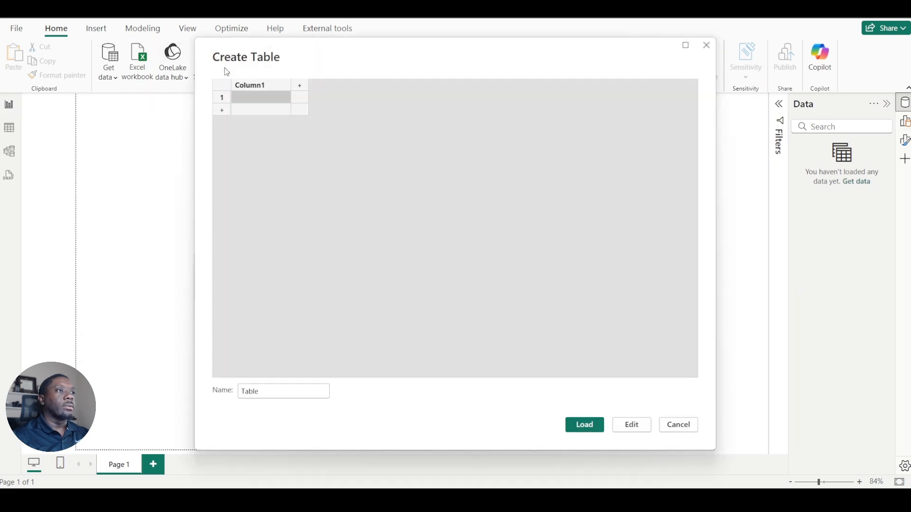
Give the new table three columns named Color, Values and Sort.
{"action": "double_click", "coordinate": [262, 86]}
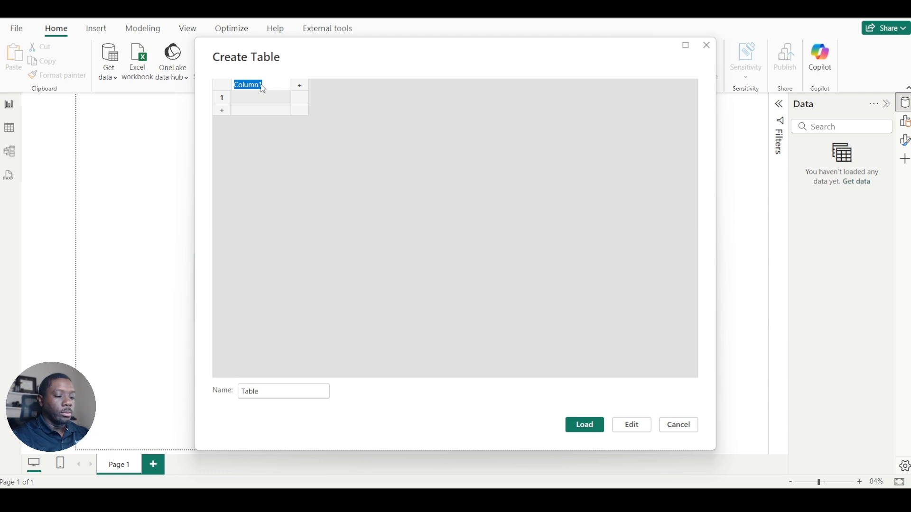
{"action": "type", "text": "Re"}
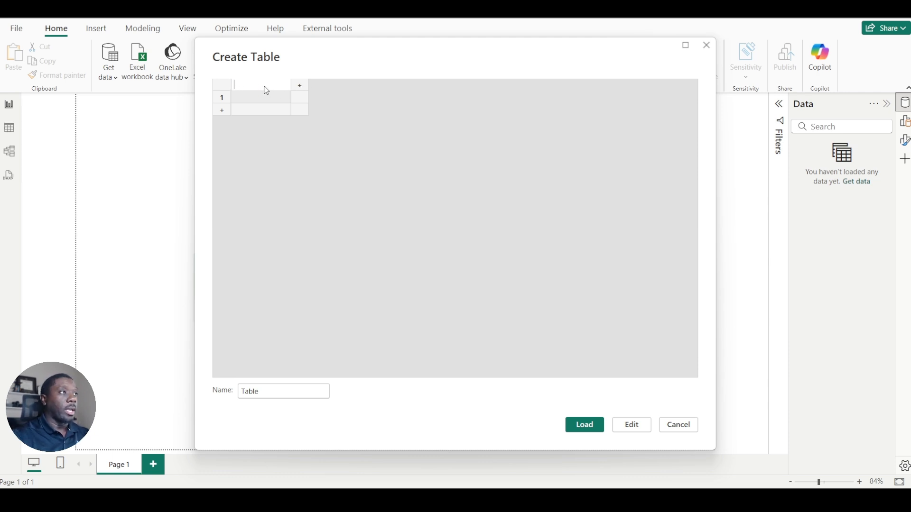
{"action": "key", "text": "Return"}
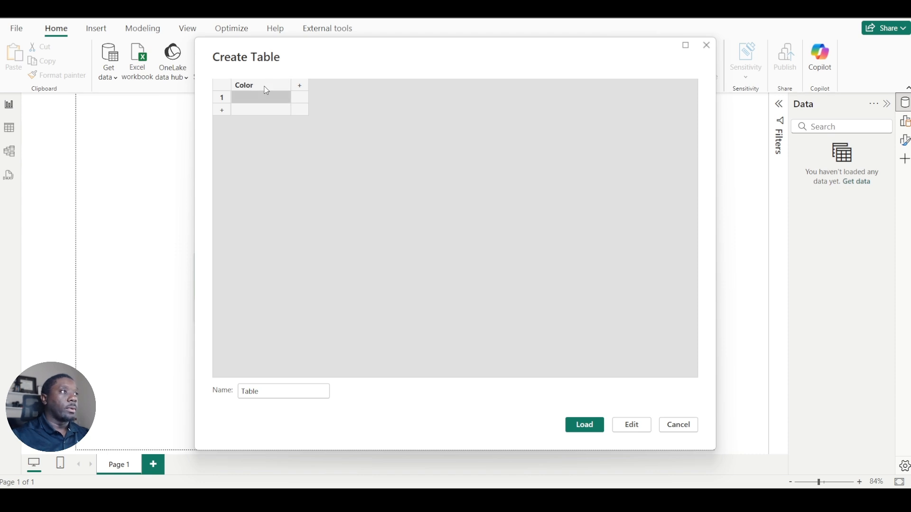
{"action": "left_click", "coordinate": [300, 86]}
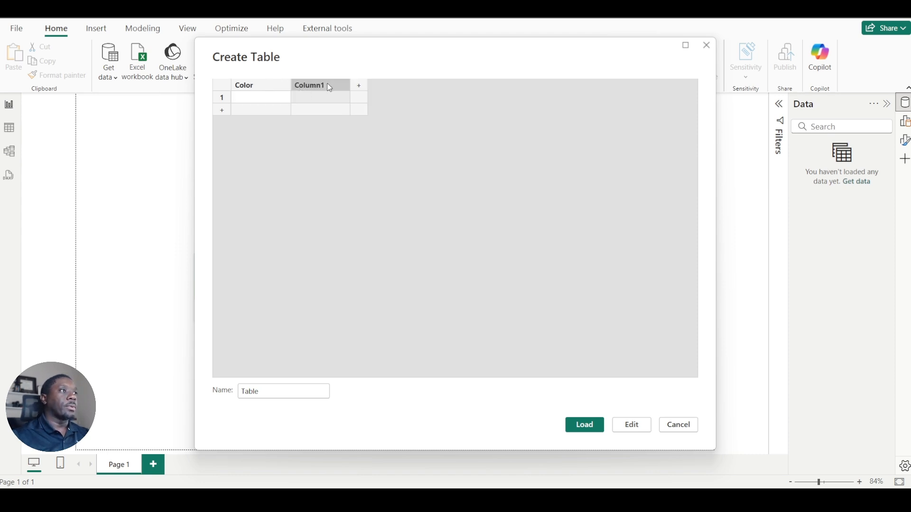
{"action": "double_click", "coordinate": [330, 86]}
{"action": "type", "text": "B"}
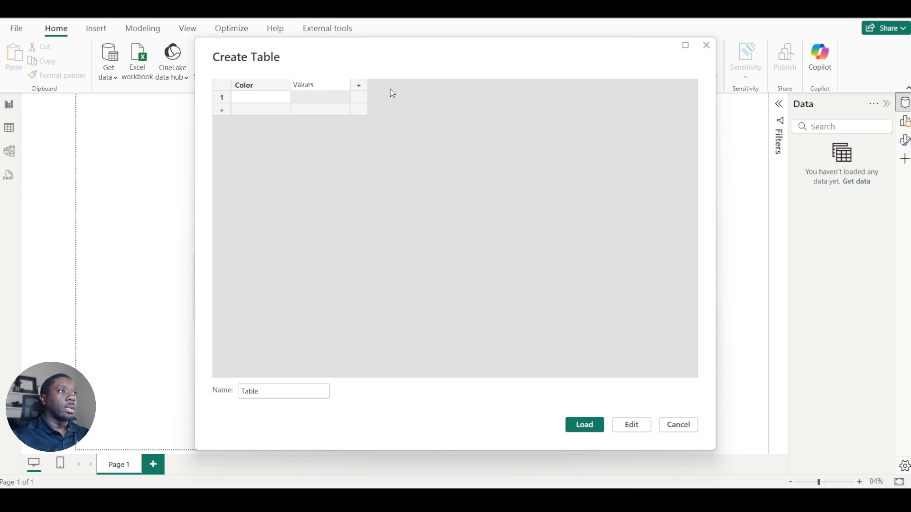
{"action": "key", "text": "Return"}
{"action": "left_click", "coordinate": [359, 86]}
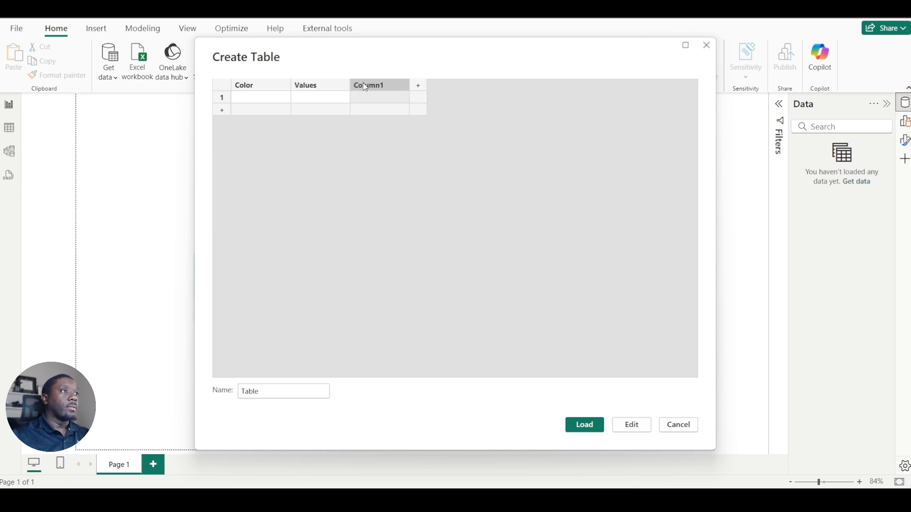
{"action": "double_click", "coordinate": [366, 88]}
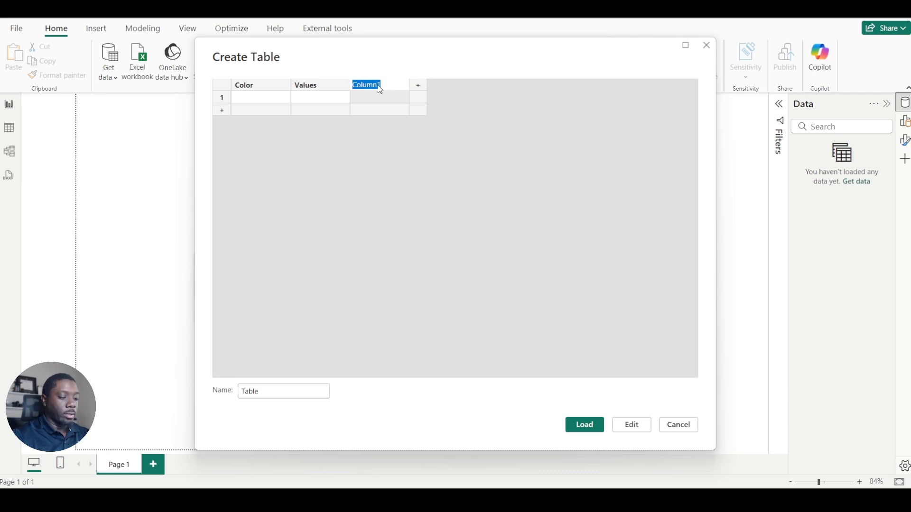
{"action": "type", "text": "Sort"}
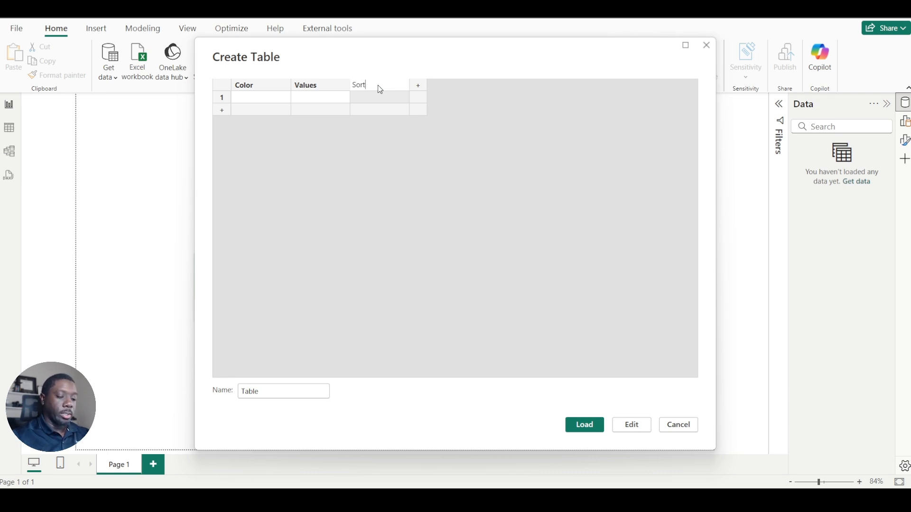
Fill the Color column with Red, Blue and Green in rows 1 to 3.
{"action": "left_click", "coordinate": [264, 99]}
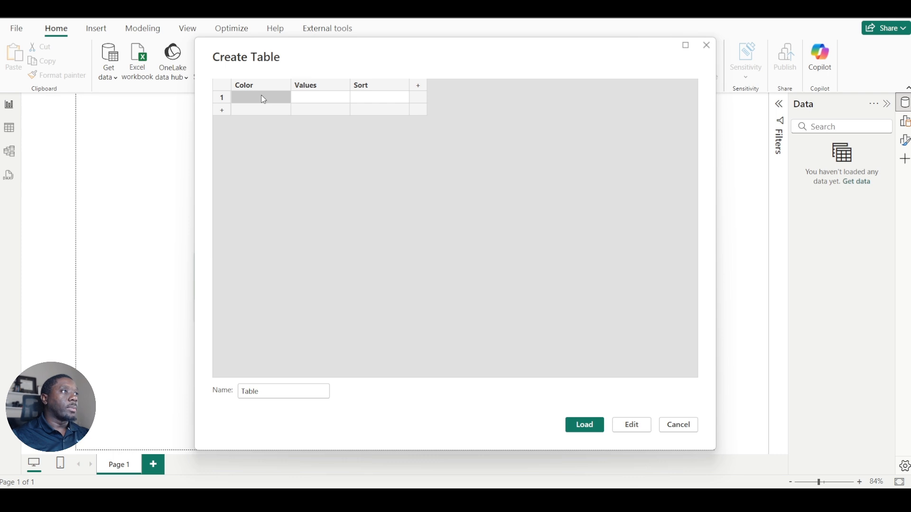
{"action": "type", "text": "Red"}
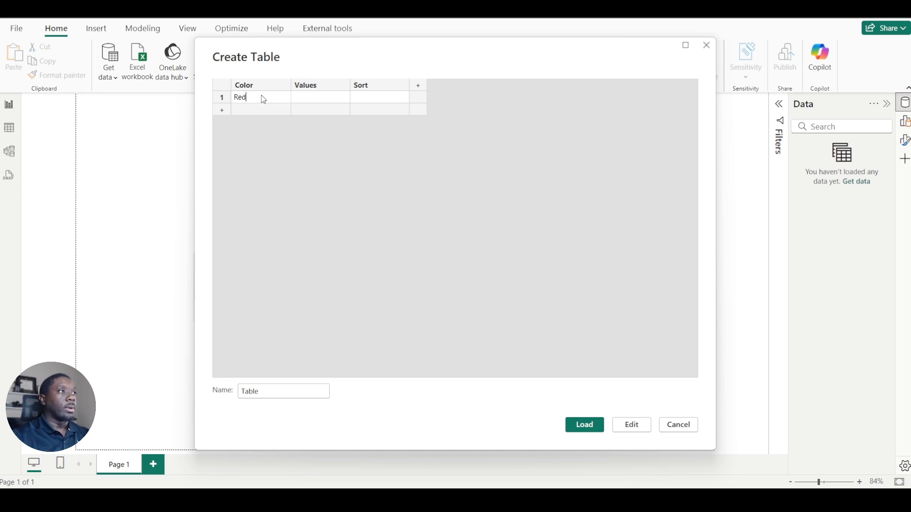
{"action": "key", "text": "Return"}
{"action": "type", "text": "Blue"}
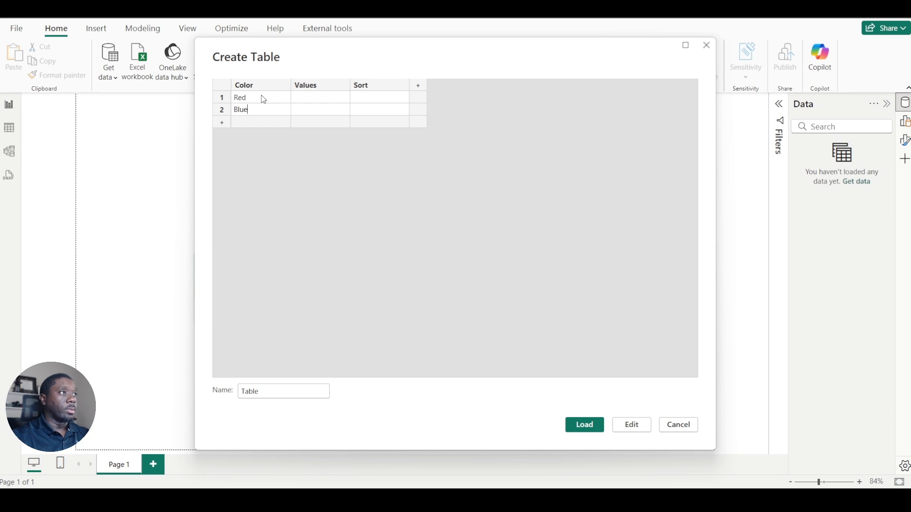
{"action": "key", "text": "Return"}
{"action": "type", "text": "Green"}
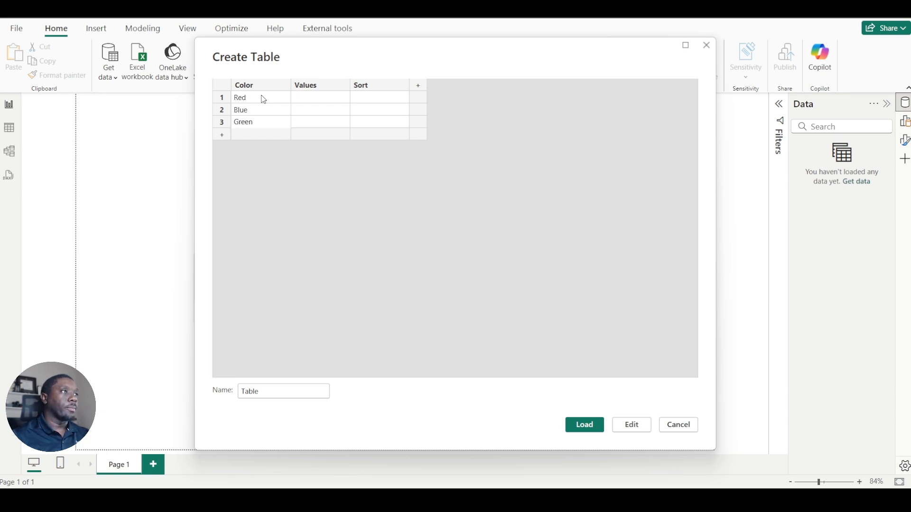
Fill the Values column with 10, 20 and 30 for Red, Blue and Green.
{"action": "left_click", "coordinate": [329, 98]}
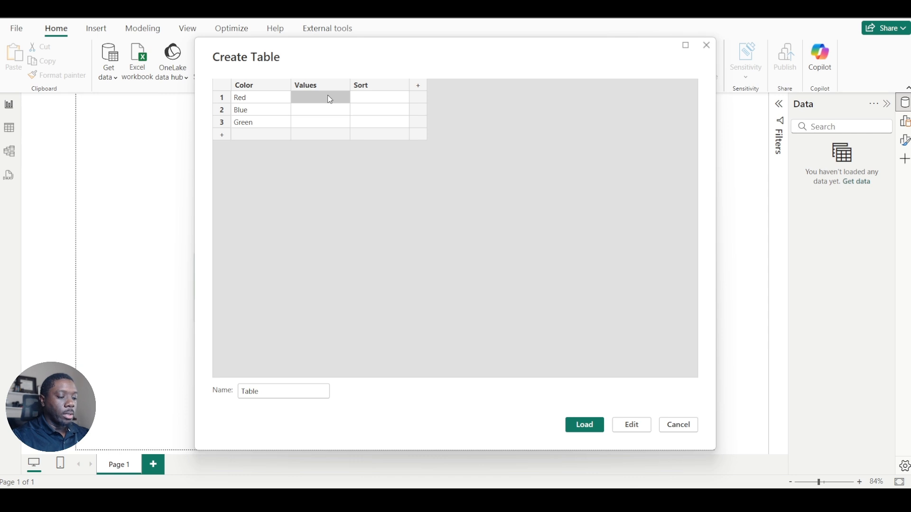
{"action": "type", "text": "10"}
{"action": "key", "text": "Return"}
{"action": "type", "text": "20"}
{"action": "key", "text": "Return"}
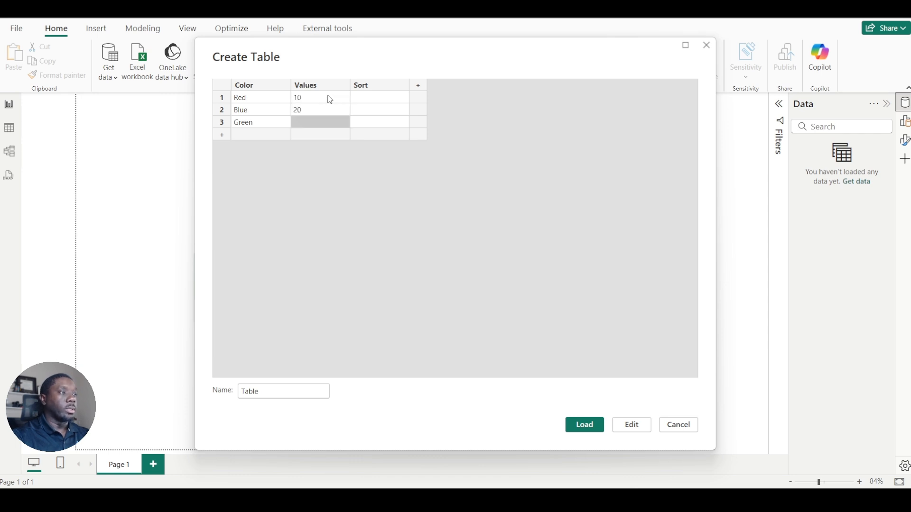
{"action": "type", "text": "30"}
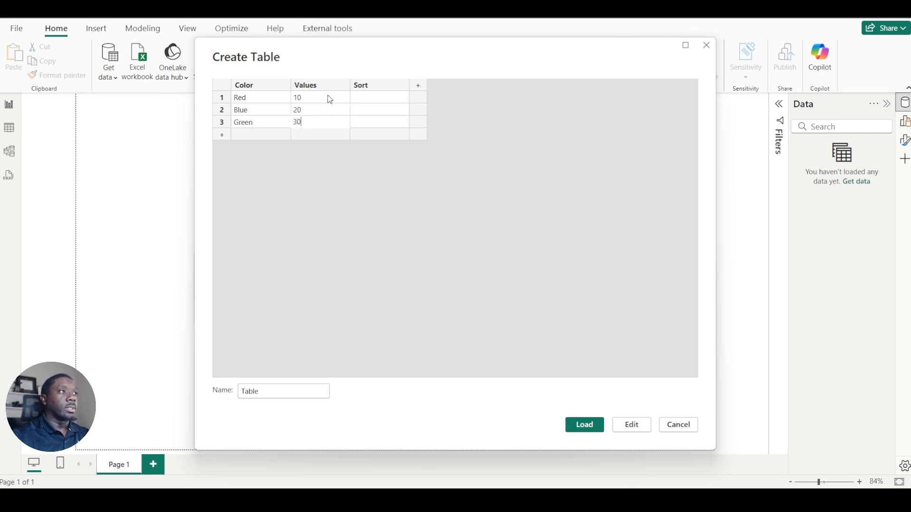
Fill the Sort column with 1, 2 and 3 in rows 1 to 3.
{"action": "left_click", "coordinate": [382, 97]}
{"action": "type", "text": "1"}
{"action": "key", "text": "Return"}
{"action": "type", "text": "2"}
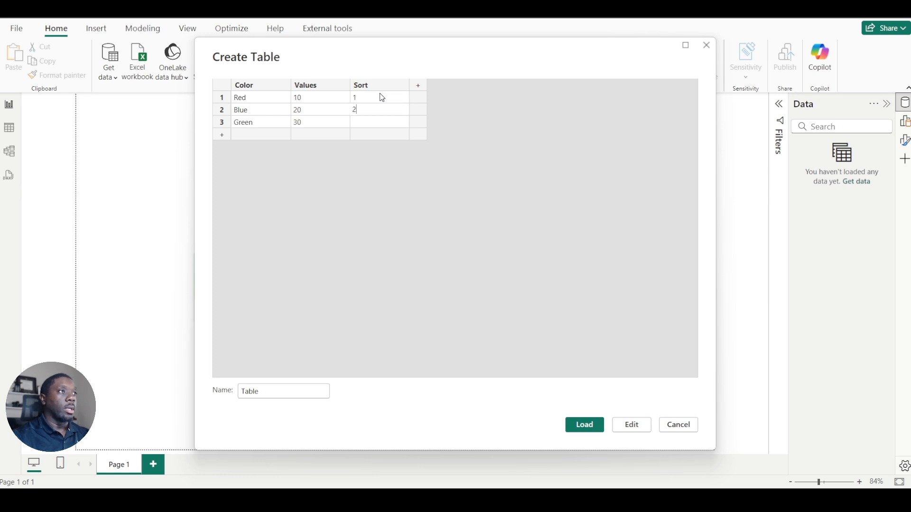
{"action": "key", "text": "Return"}
{"action": "type", "text": "3"}
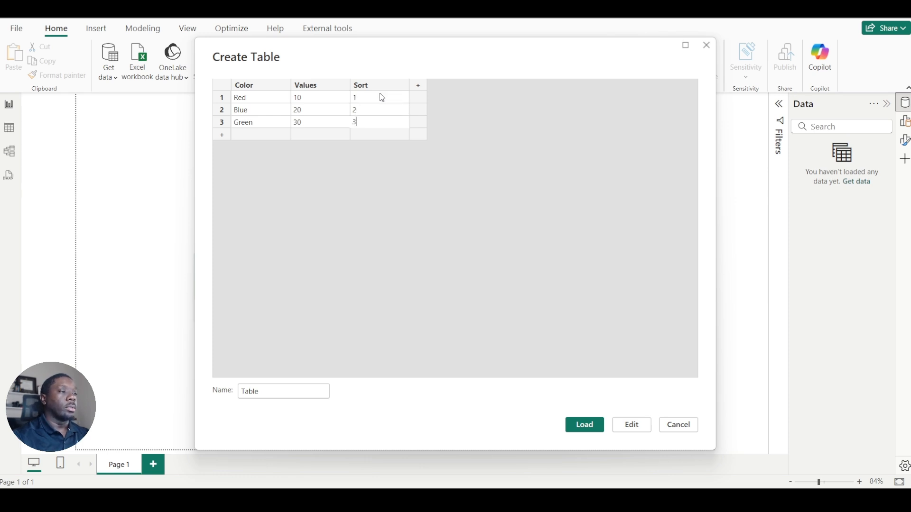
Name the table Color Table and load it into the report.
{"action": "double_click", "coordinate": [265, 394]}
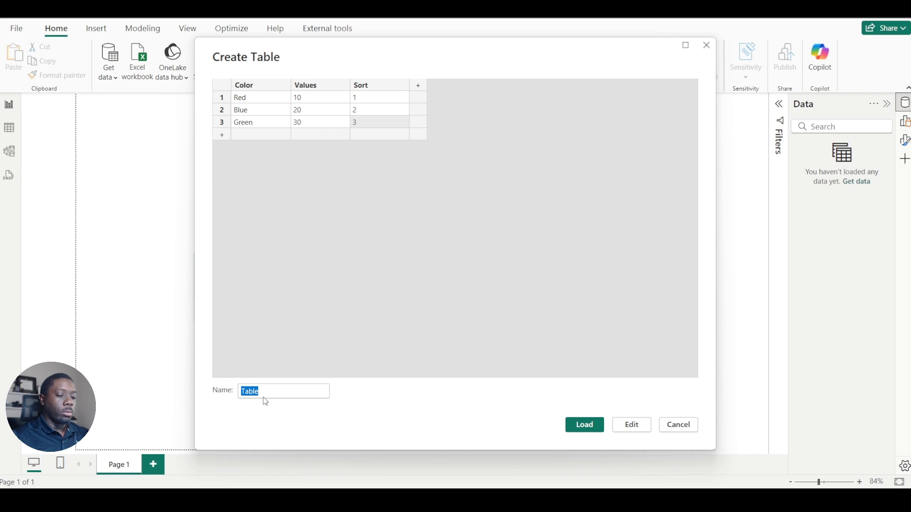
{"action": "type", "text": "Color Ta"}
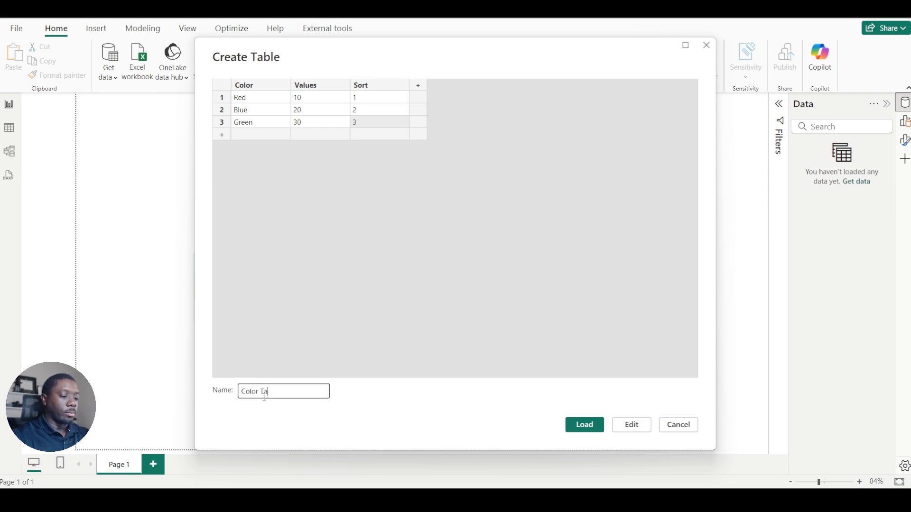
{"action": "key", "text": "Return"}
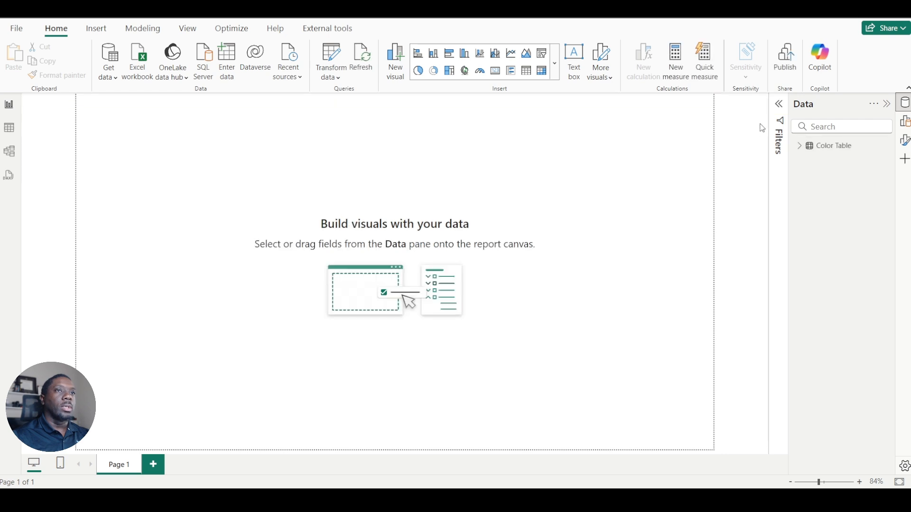
Insert a stacked column chart with Color on the X-axis and Values on the Y-axis from Color Table.
{"action": "left_click", "coordinate": [801, 149]}
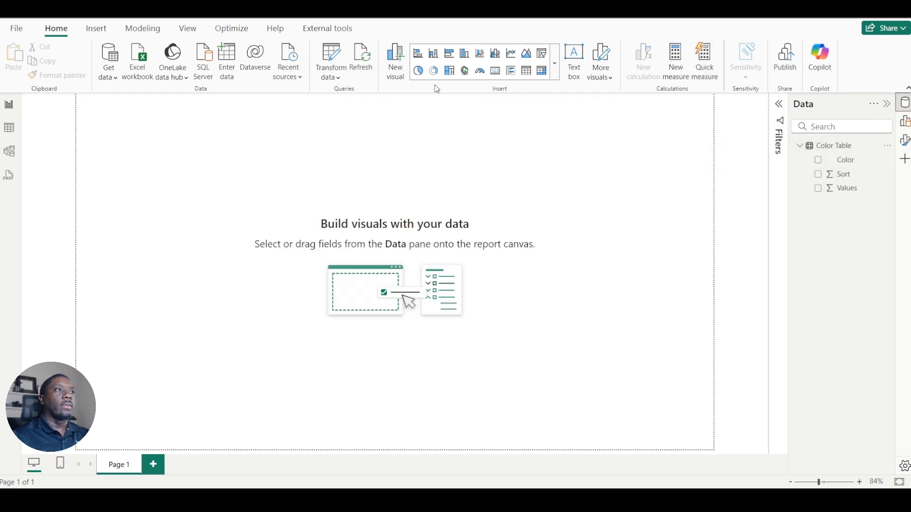
{"action": "left_click", "coordinate": [433, 53]}
{"action": "left_click_drag", "start_coordinate": [191, 141], "coordinate": [470, 227]}
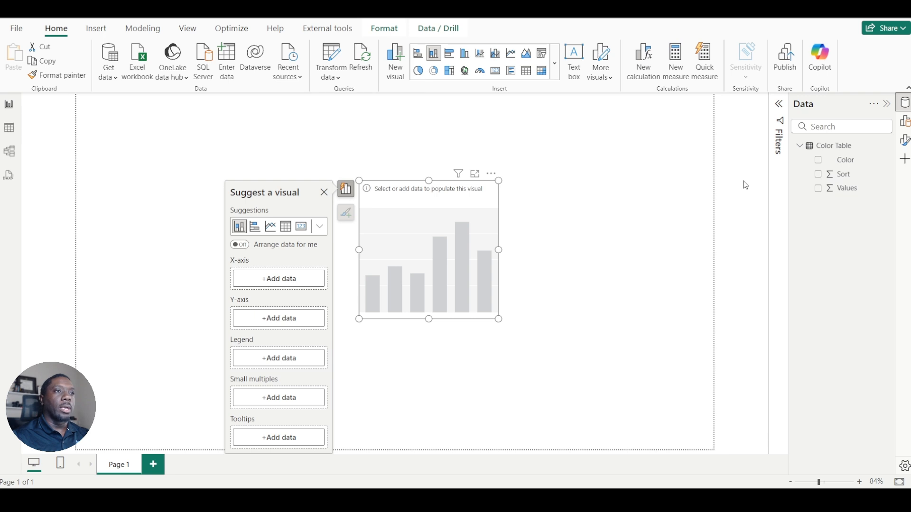
{"action": "left_click_drag", "start_coordinate": [853, 163], "coordinate": [287, 279]}
{"action": "left_click_drag", "start_coordinate": [849, 192], "coordinate": [285, 345]}
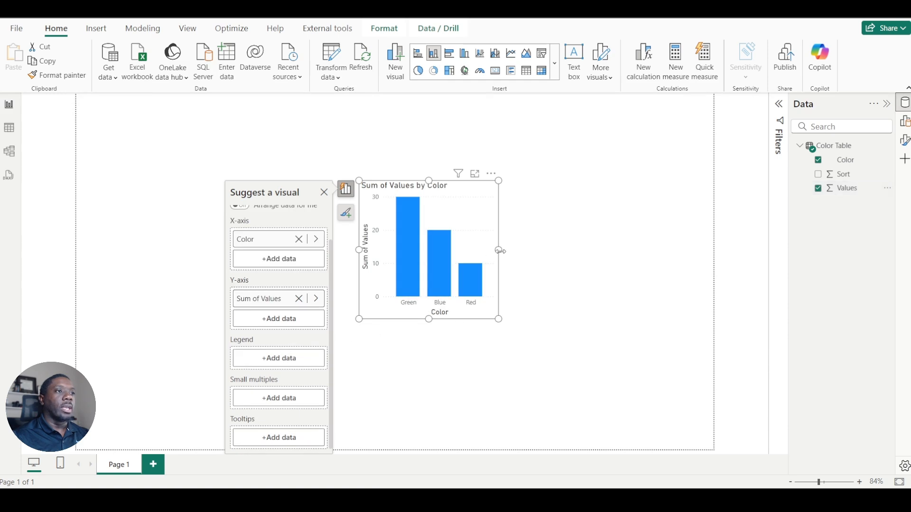
Widen the column chart and move it to the left part of the report page.
{"action": "left_click_drag", "start_coordinate": [499, 250], "coordinate": [553, 254]}
{"action": "left_click", "coordinate": [545, 284]}
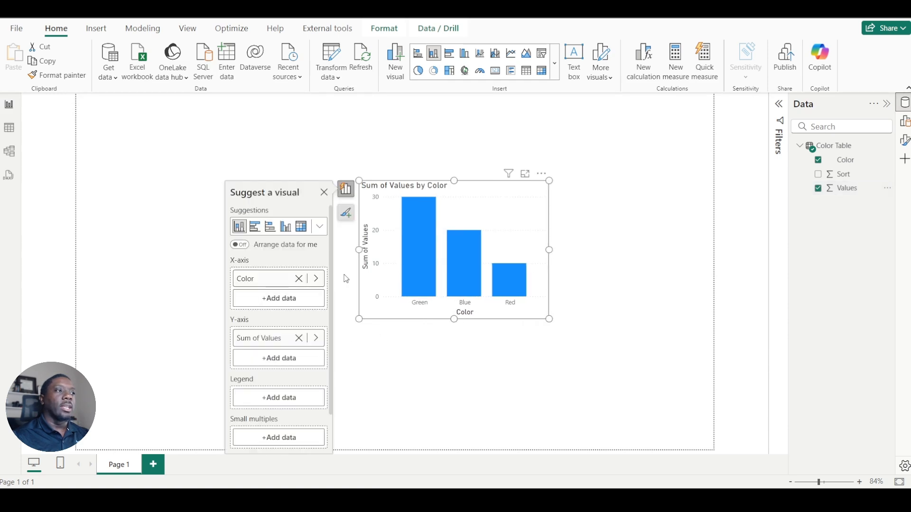
{"action": "left_click", "coordinate": [324, 192]}
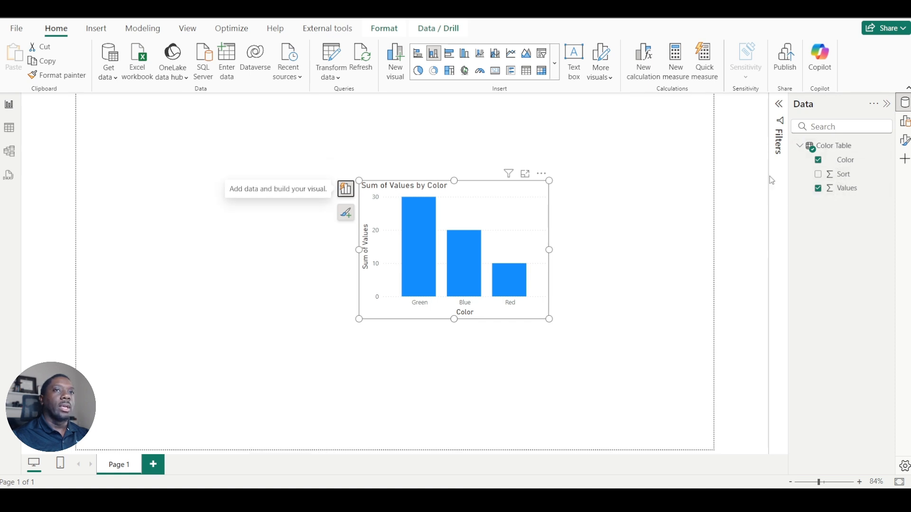
{"action": "left_click", "coordinate": [846, 152]}
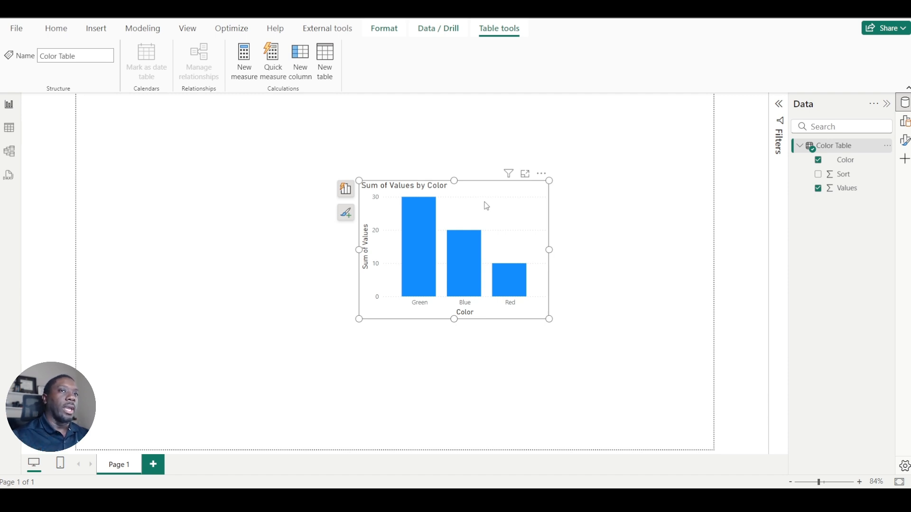
{"action": "left_click_drag", "start_coordinate": [492, 187], "coordinate": [234, 174]}
{"action": "left_click", "coordinate": [476, 217]}
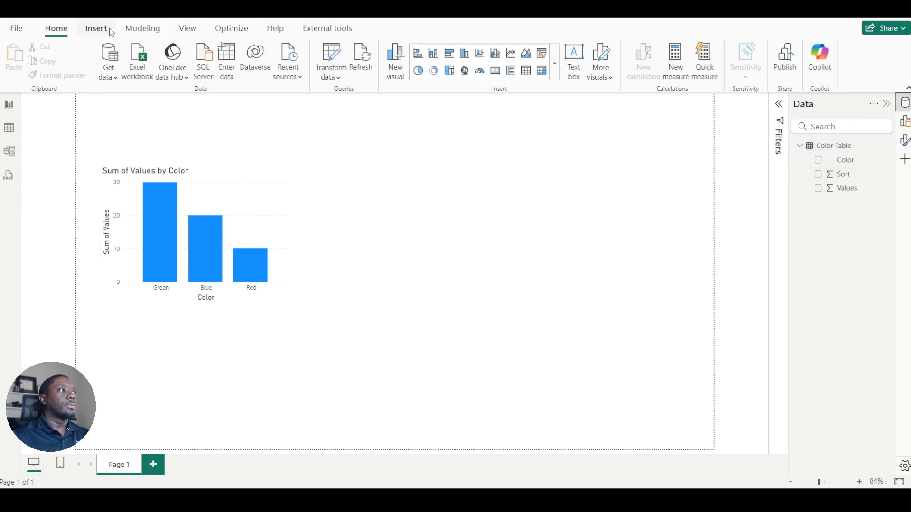
Create a calculated table named Dax Color Table and begin its formula with the DATATABLE function.
{"action": "left_click", "coordinate": [137, 29]}
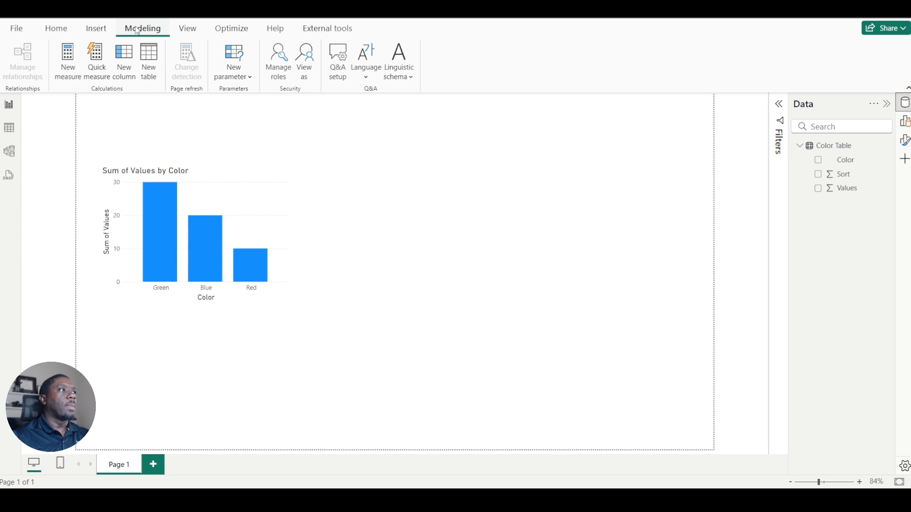
{"action": "left_click", "coordinate": [153, 72]}
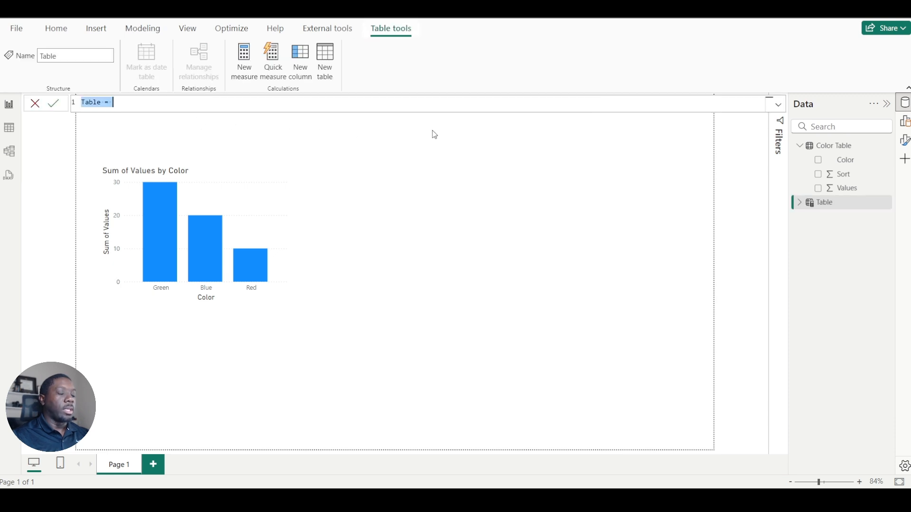
{"action": "type", "text": "Da"}
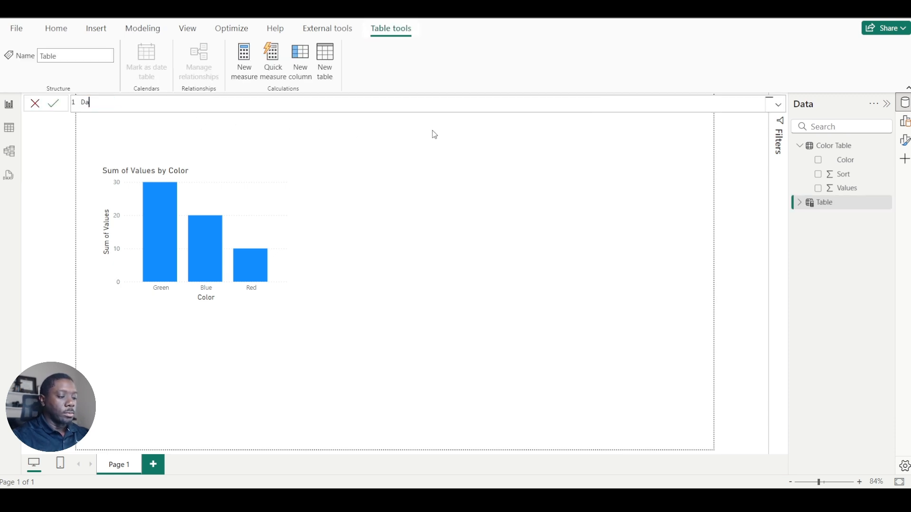
{"action": "type", "text": "x Colo"}
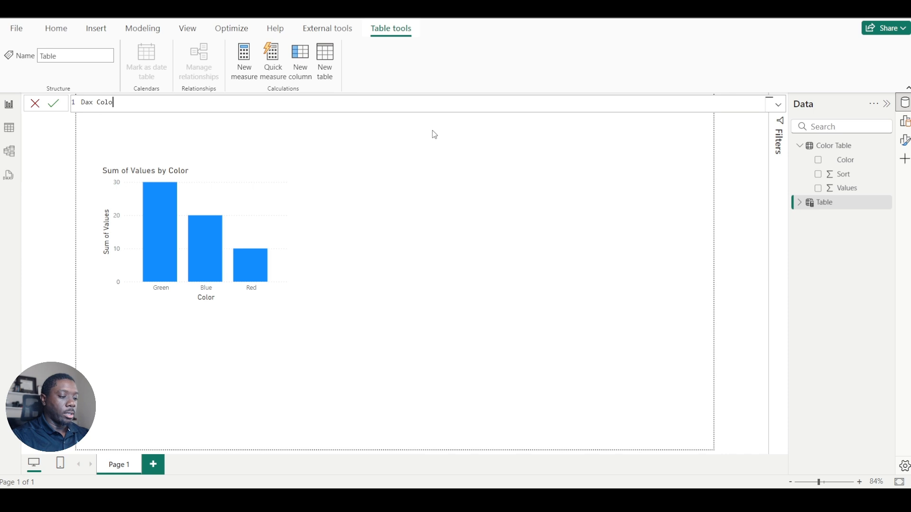
{"action": "type", "text": "r Tab"}
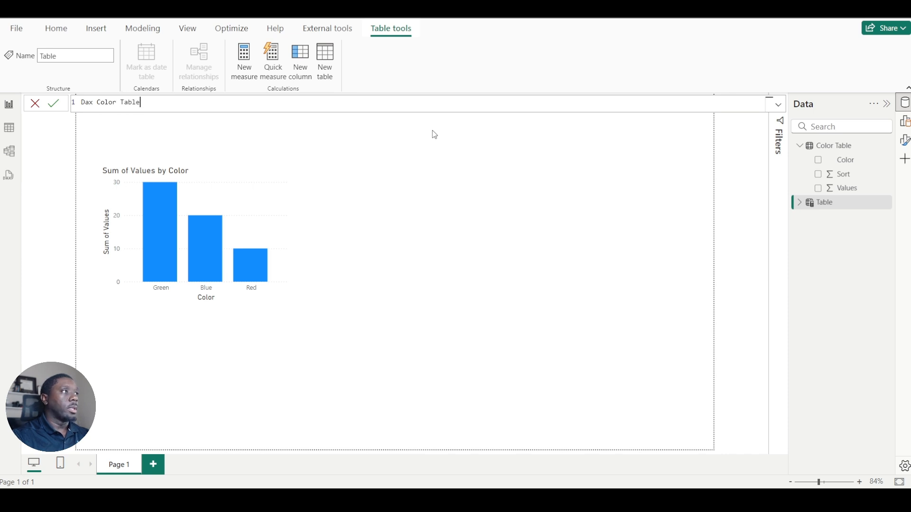
{"action": "type", "text": "le"}
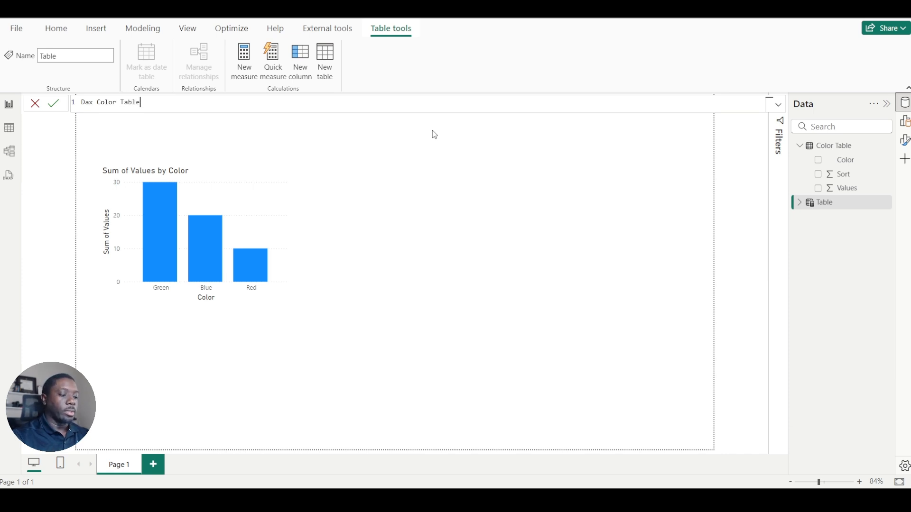
{"action": "type", "text": " ="}
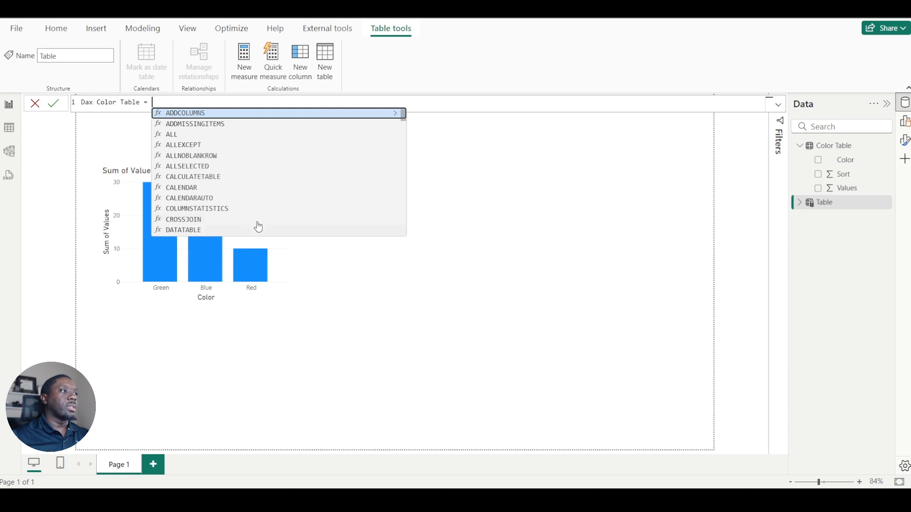
{"action": "scroll", "coordinate": [285, 190], "scroll_direction": "down", "scroll_amount": 3}
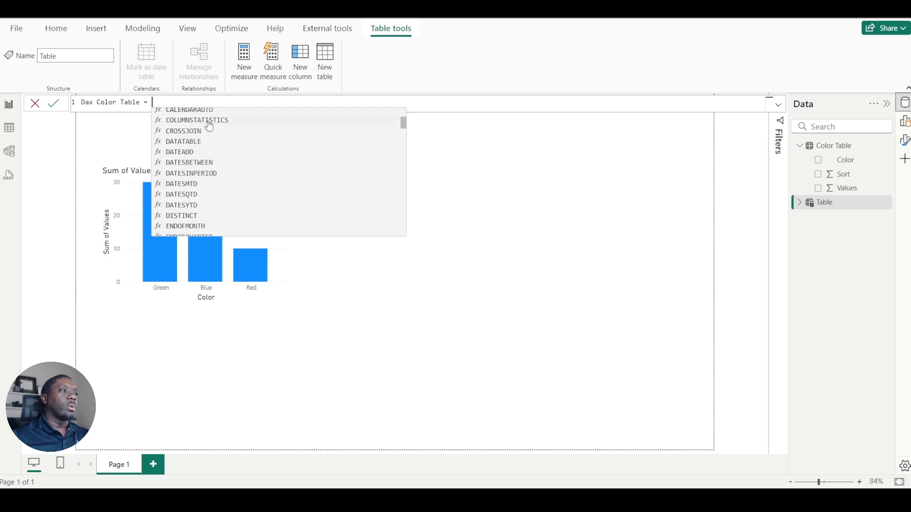
{"action": "left_click", "coordinate": [193, 142]}
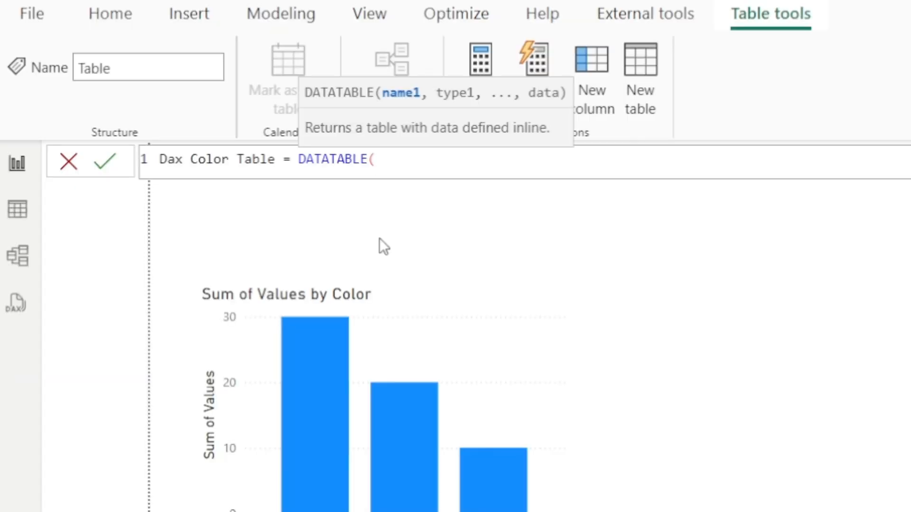
Define the first DATATABLE column on a new line as "Color" with the STRING data type.
{"action": "key", "text": "shift+Return"}
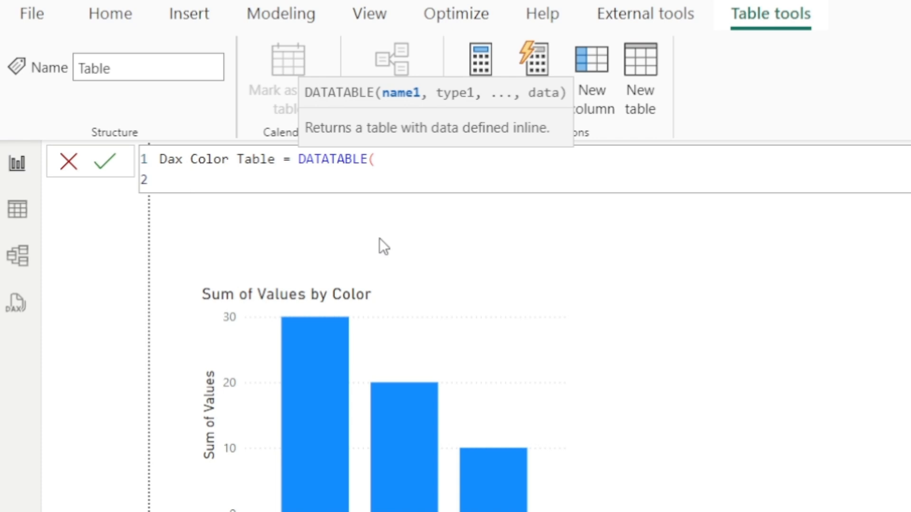
{"action": "key", "text": "Tab"}
{"action": "key", "text": "shift+Tab"}
{"action": "type", "text": "\"Color\""}
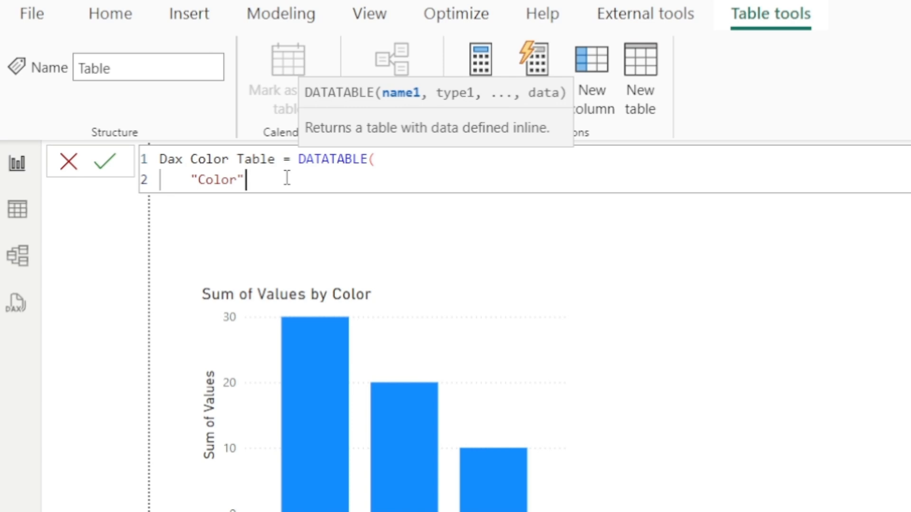
{"action": "type", "text": ","}
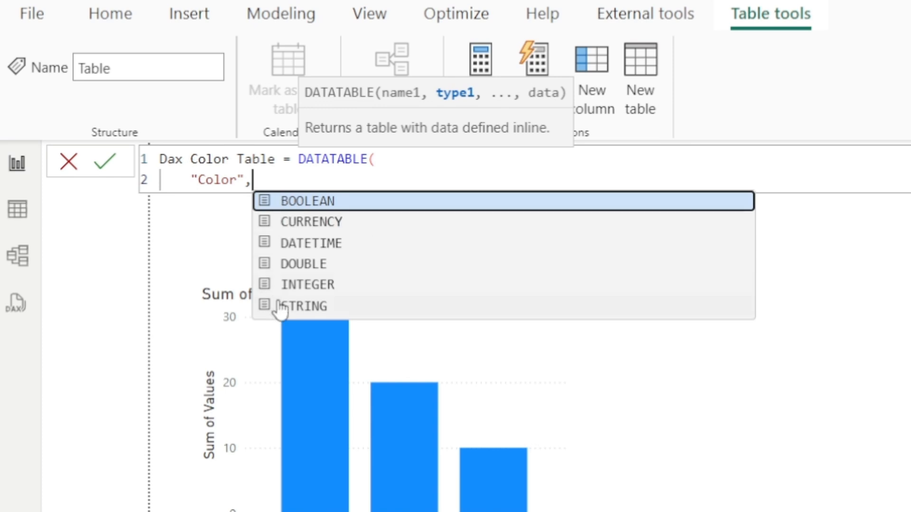
{"action": "left_click", "coordinate": [299, 307]}
{"action": "type", "text": ","}
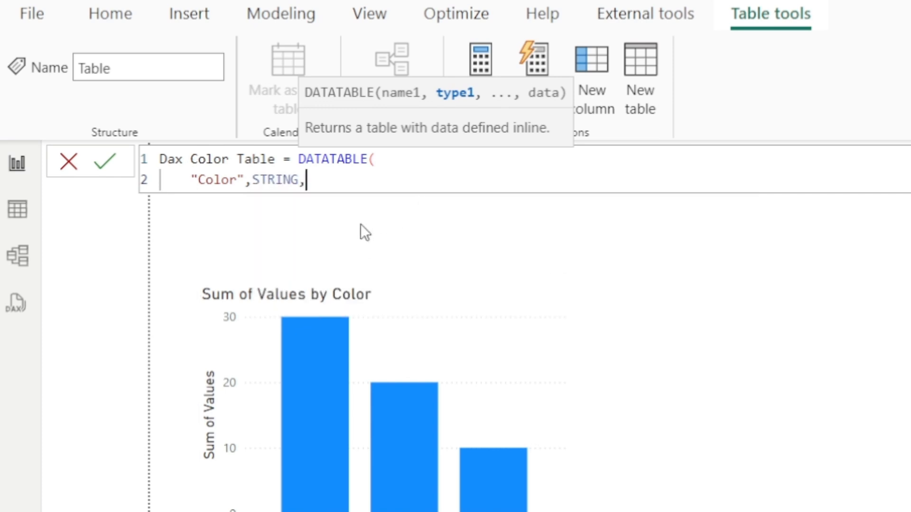
Add a second column definition on its own line, "Values" with the INTEGER data type.
{"action": "key", "text": "shift+Return"}
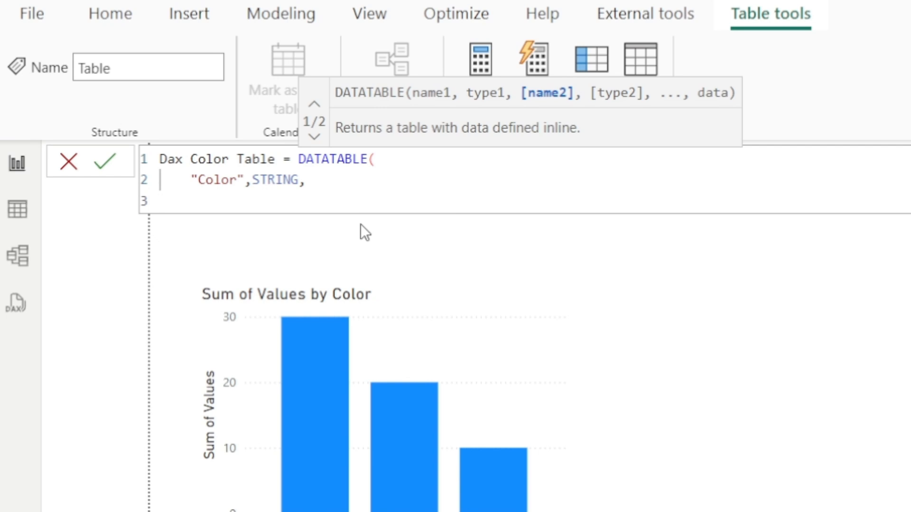
{"action": "type", "text": "\""}
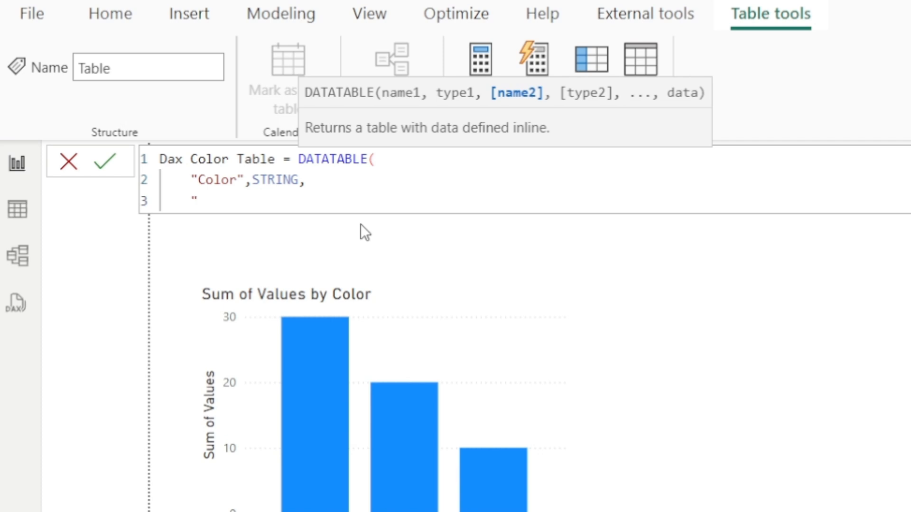
{"action": "type", "text": "Values\","}
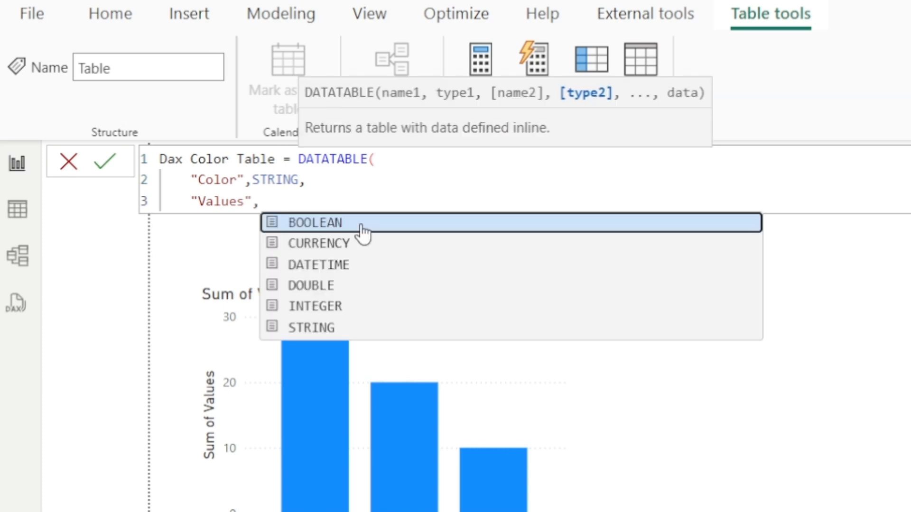
{"action": "left_click", "coordinate": [338, 313]}
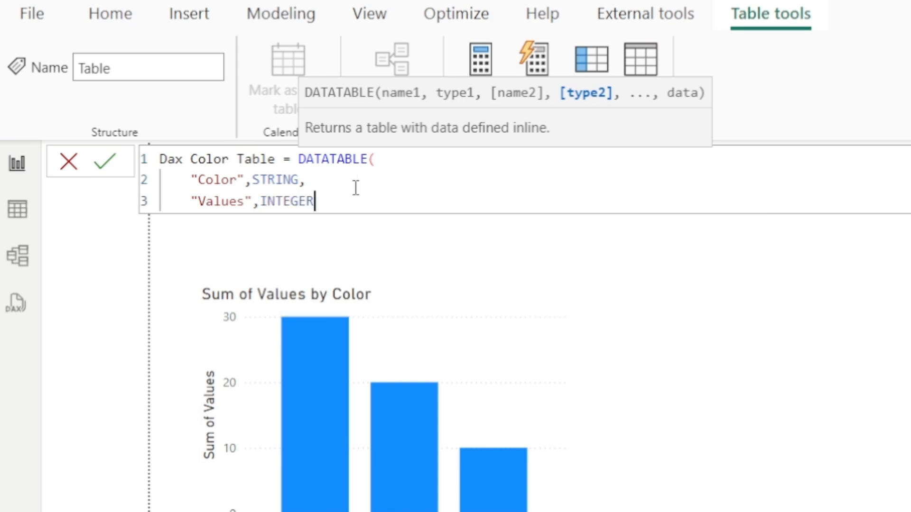
{"action": "type", "text": ","}
Add a third column definition on its own line, "Sort" with the INTEGER data type.
{"action": "key", "text": "Return"}
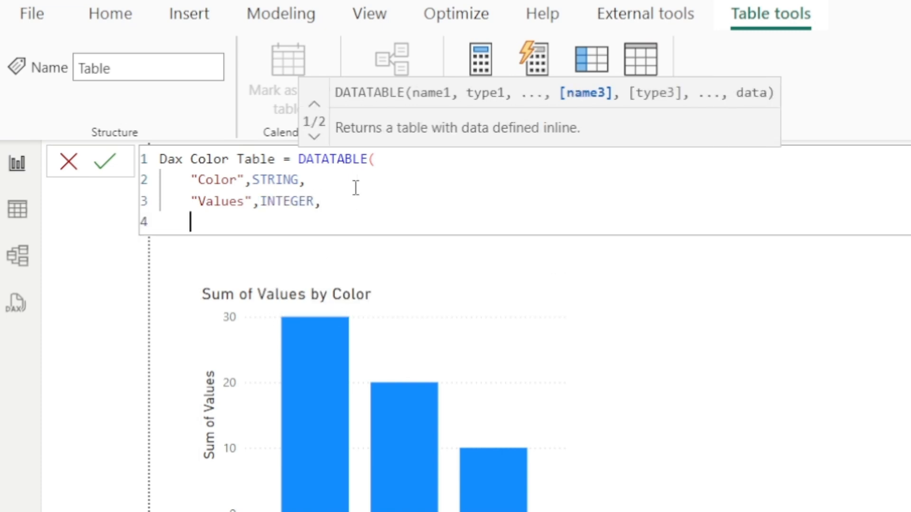
{"action": "type", "text": "\"S"}
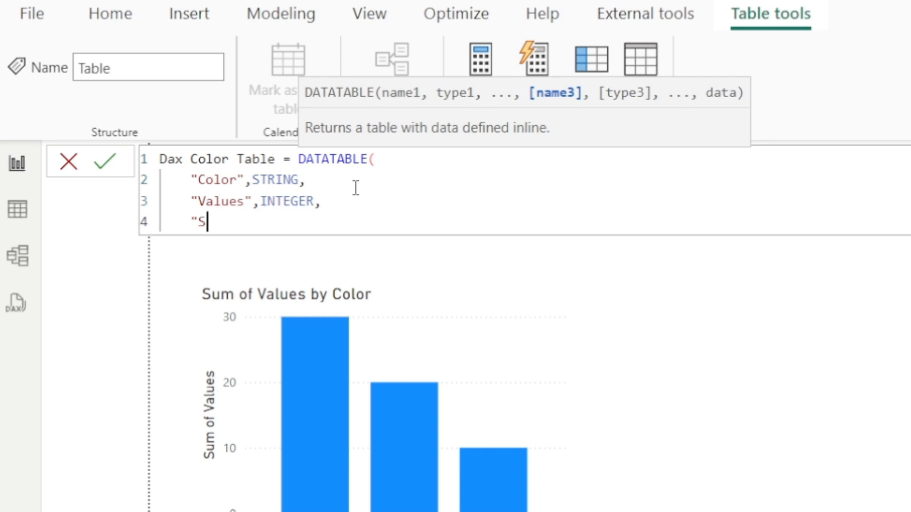
{"action": "type", "text": "ort\","}
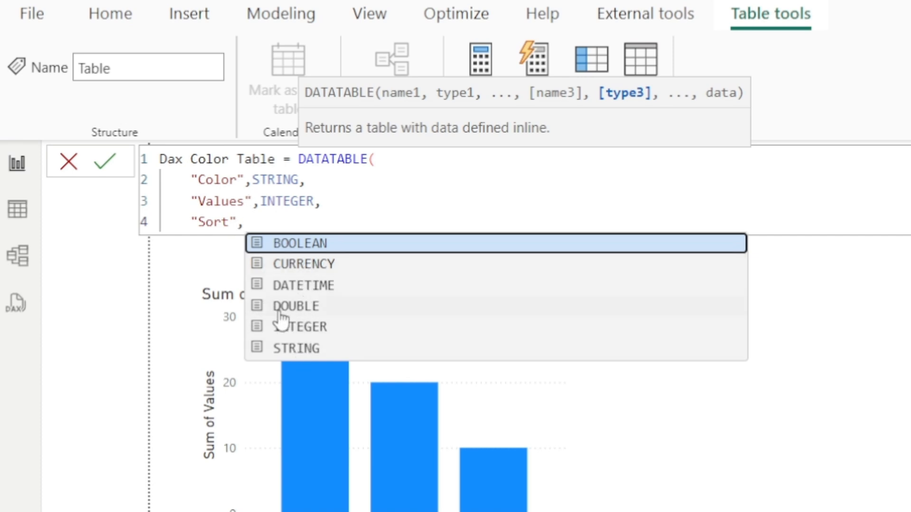
{"action": "left_click", "coordinate": [328, 333]}
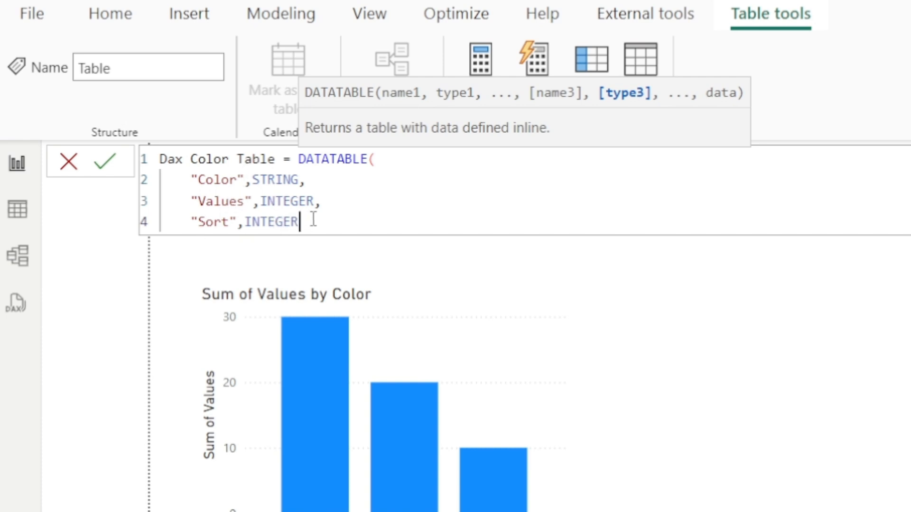
{"action": "type", "text": ","}
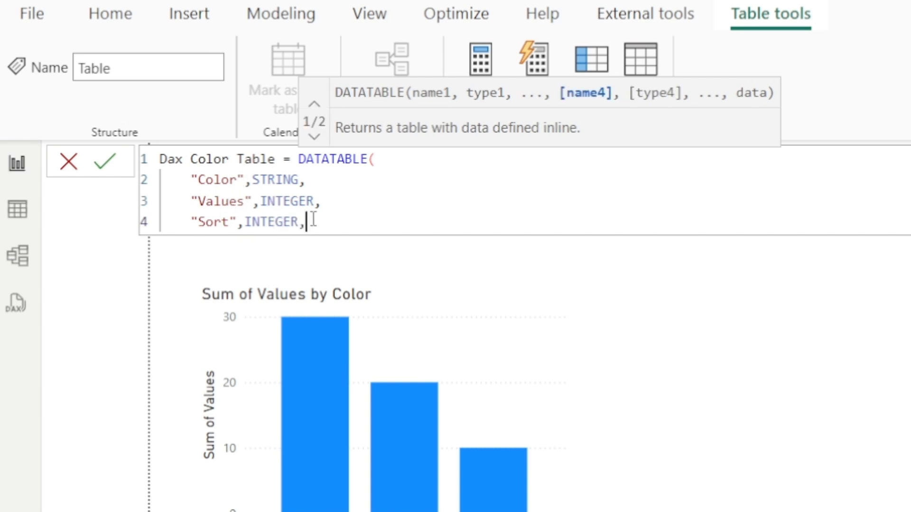
Open the data block with a brace and enter the first row as {"Red",10, 1}, on its own line.
{"action": "key", "text": "Return"}
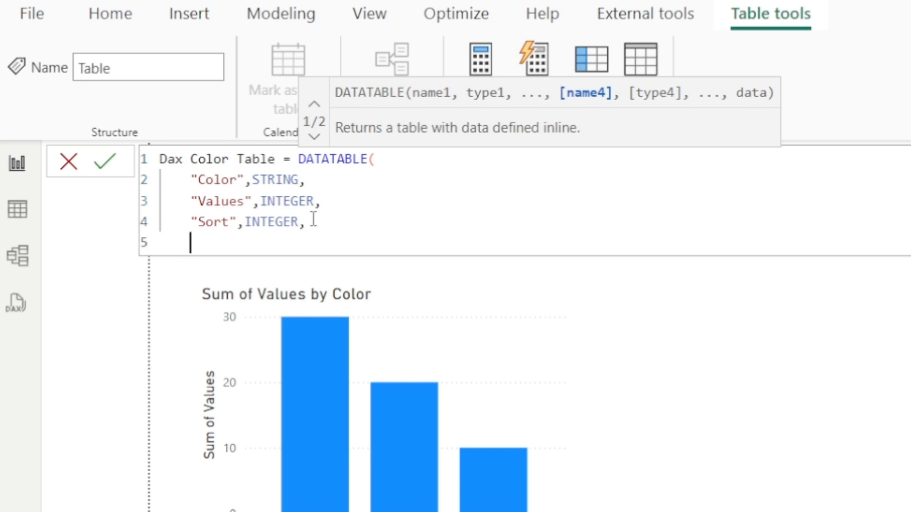
{"action": "type", "text": "{"}
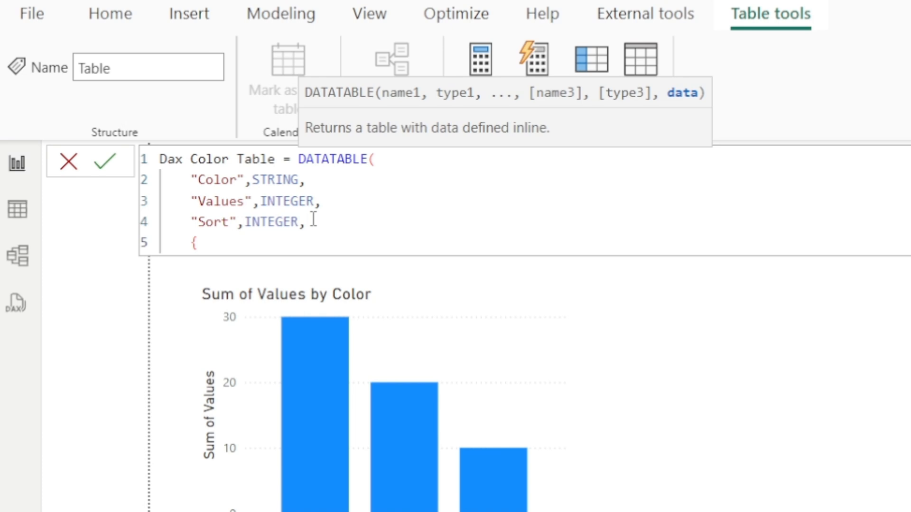
{"action": "key", "text": "shift+Return"}
{"action": "type", "text": "{"}
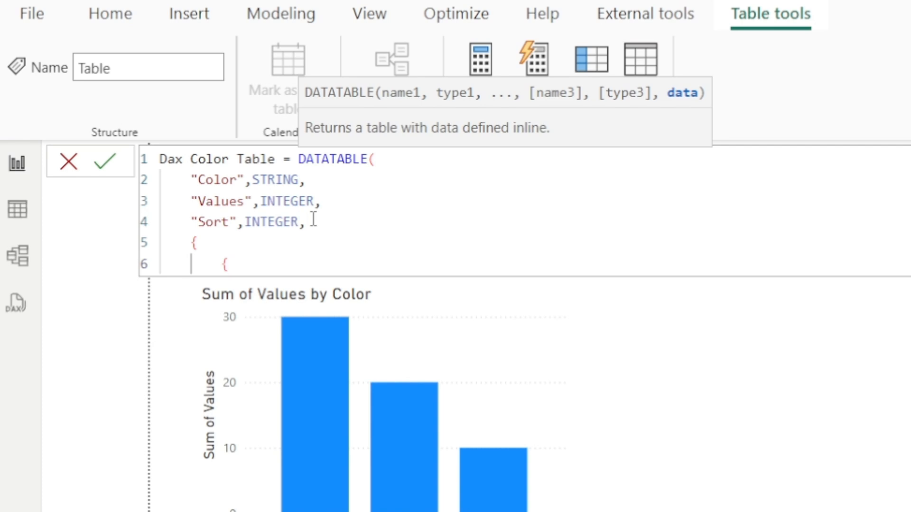
{"action": "type", "text": "\"Red\",10"}
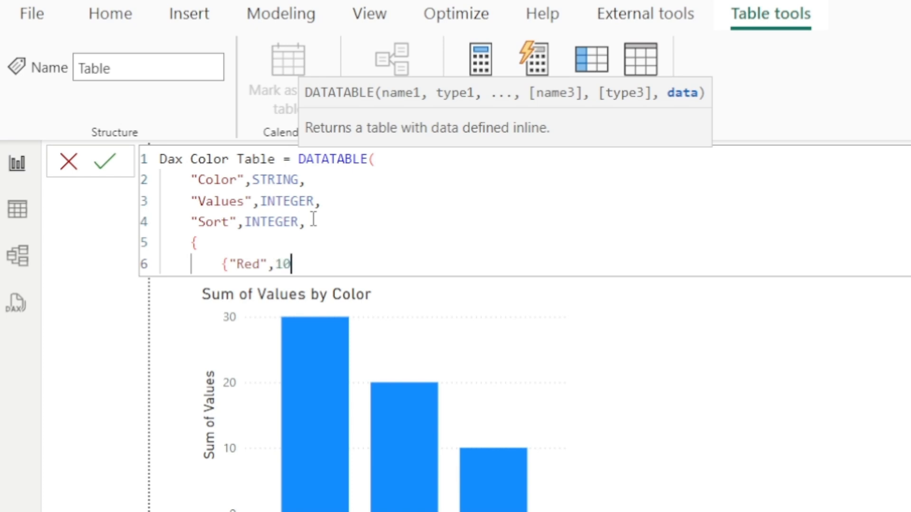
{"action": "type", "text": ", 1}"}
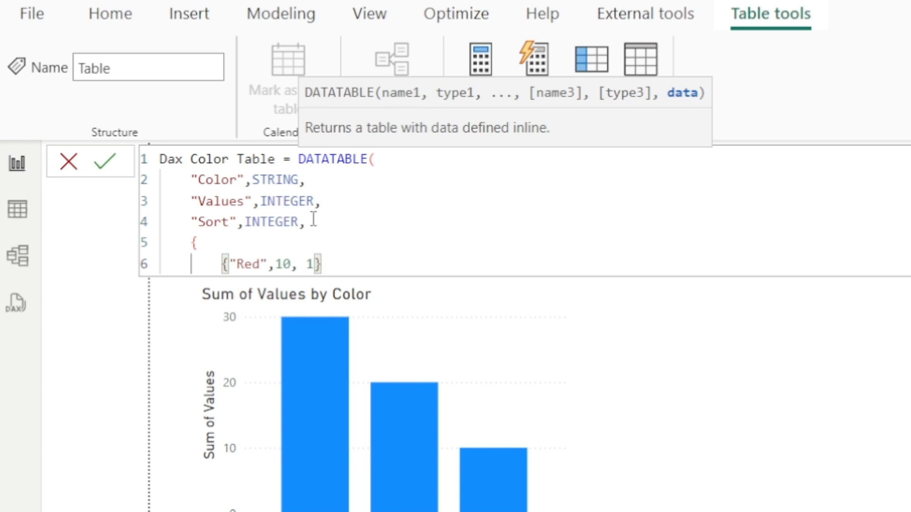
{"action": "type", "text": ","}
Duplicate the Red data row twice, placing the copies on lines 7 and 8 of the formula.
{"action": "key", "text": "Return"}
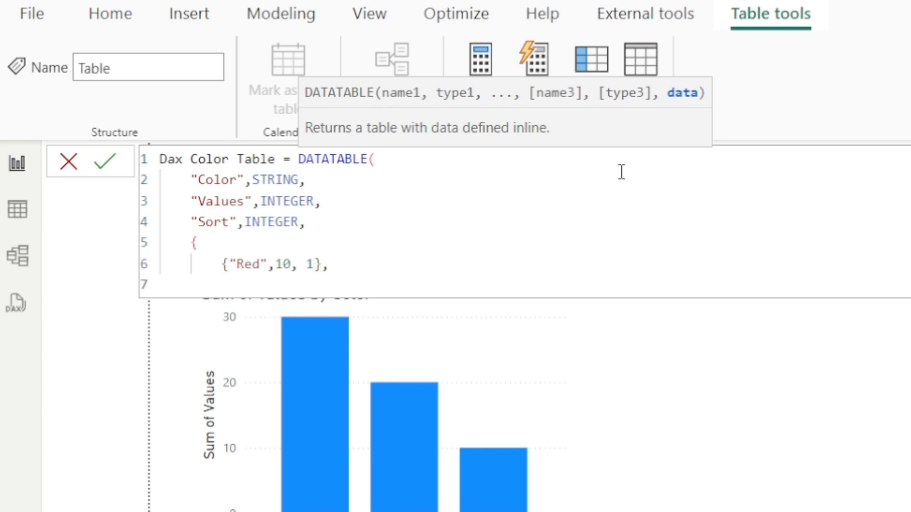
{"action": "left_click_drag", "start_coordinate": [329, 264], "coordinate": [221, 265]}
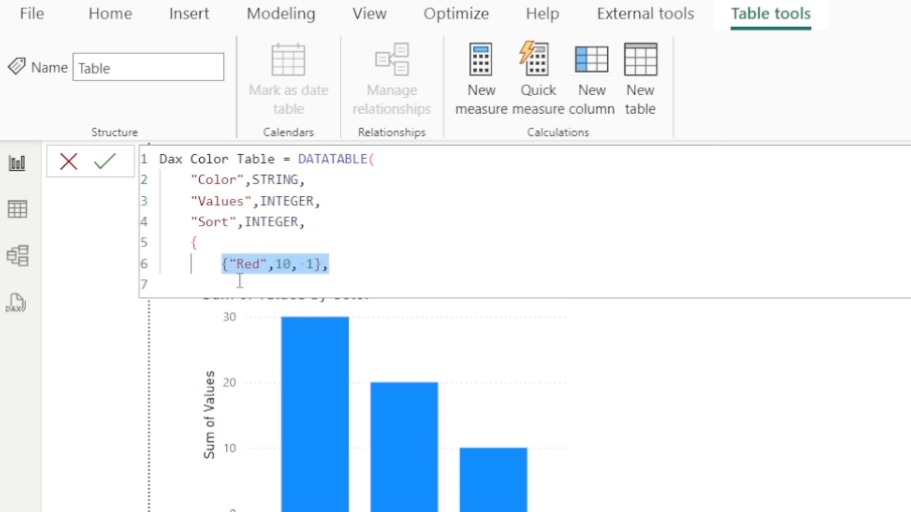
{"action": "key", "text": "ctrl+c"}
{"action": "left_click", "coordinate": [240, 281]}
{"action": "key", "text": "ctrl+v"}
{"action": "key", "text": "Return"}
{"action": "key", "text": "ctrl+v"}
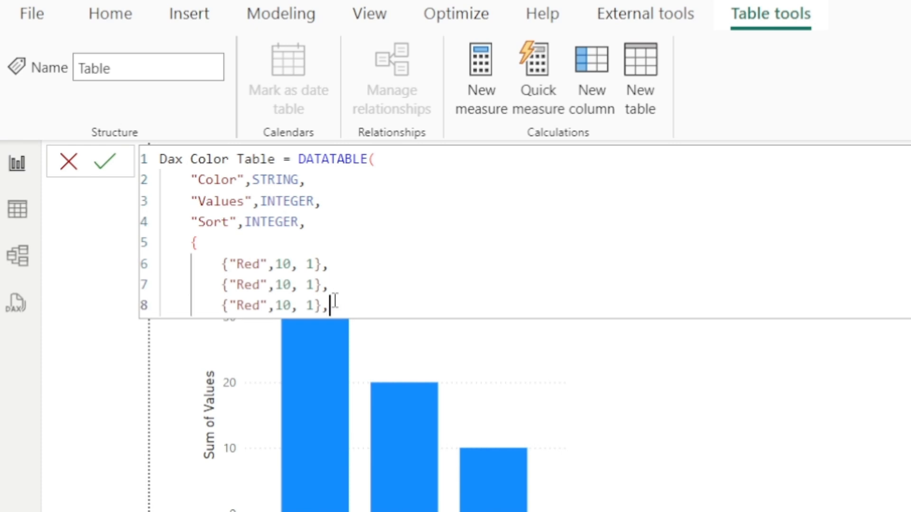
Change the color name to Blue in the second data row and to Green in the third.
{"action": "left_click", "coordinate": [229, 284]}
{"action": "double_click", "coordinate": [248, 287]}
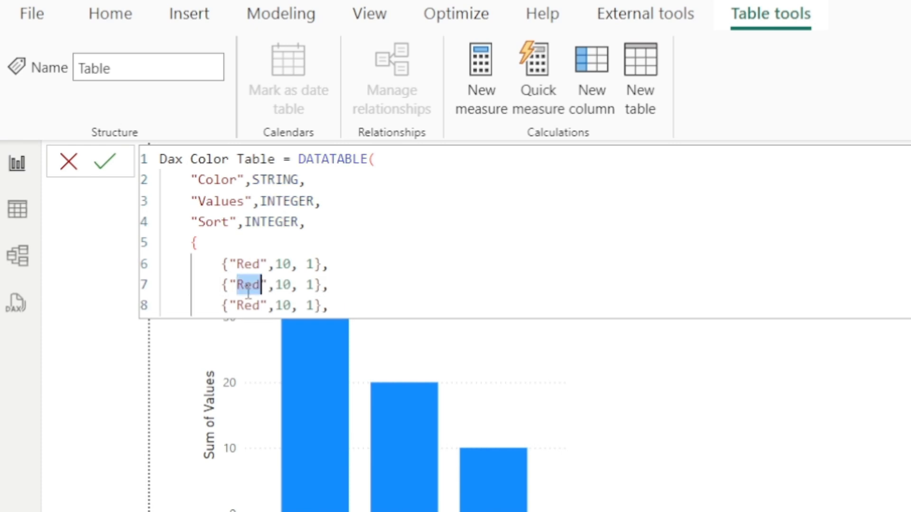
{"action": "type", "text": "Blue"}
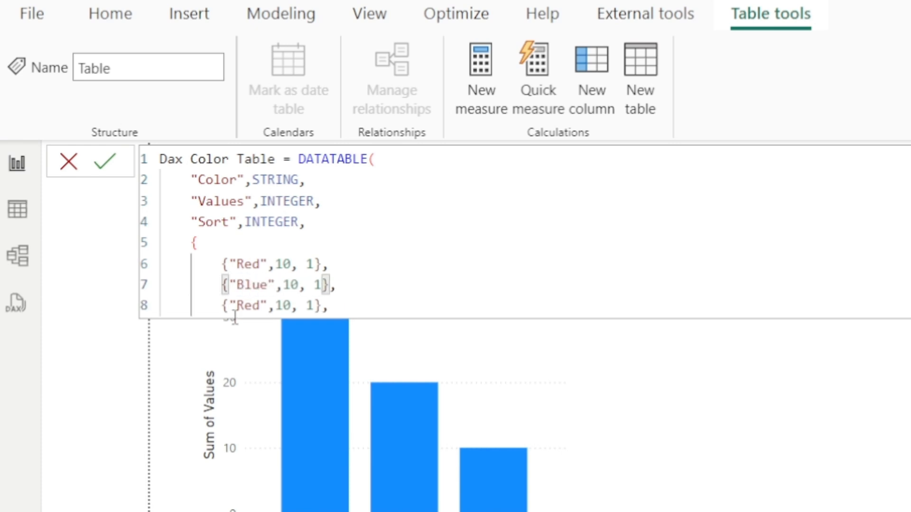
{"action": "double_click", "coordinate": [247, 305]}
{"action": "type", "text": "Gr"}
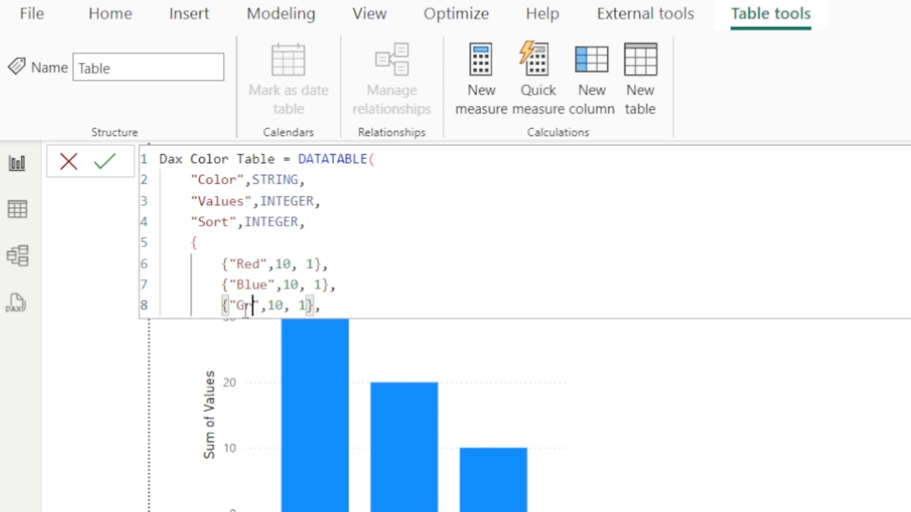
{"action": "type", "text": "een"}
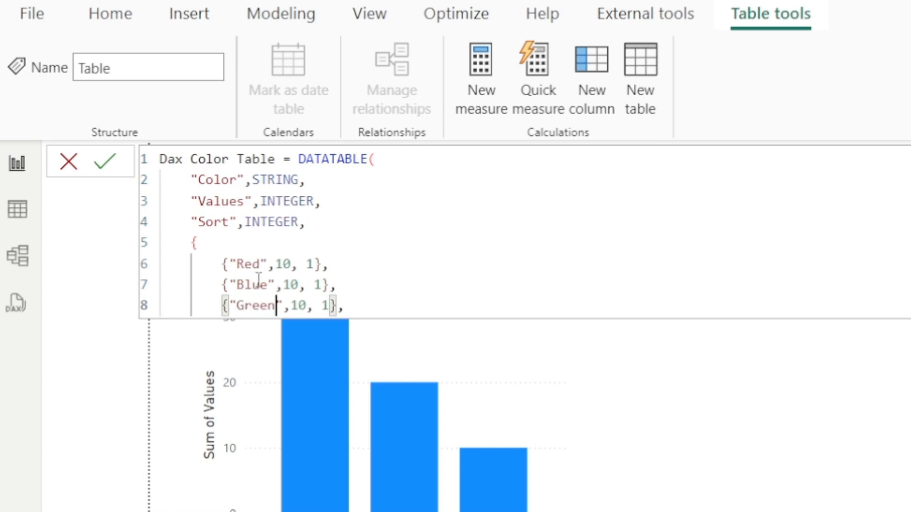
Set the Values number of the Blue data row to 20.
{"action": "left_click", "coordinate": [292, 283]}
{"action": "key", "text": "BackSpace"}
{"action": "type", "text": "2"}
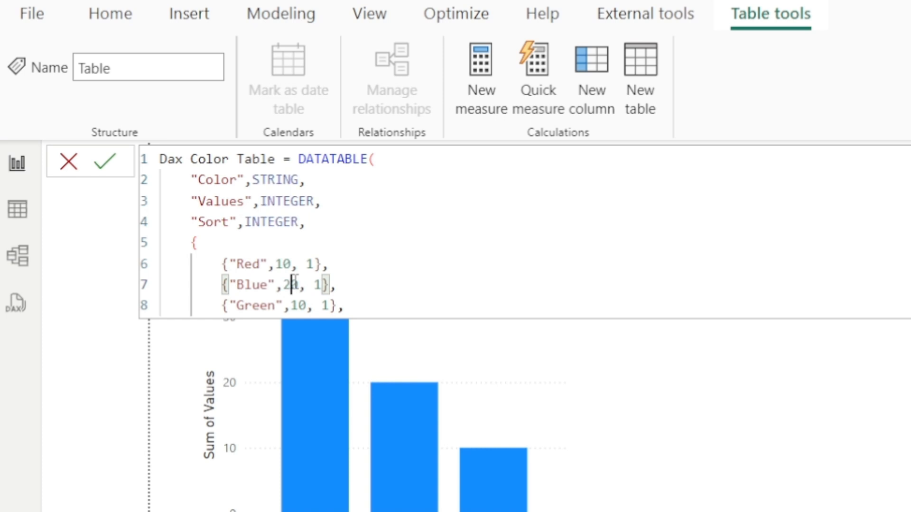
Set the Values number of the Green data row to 30.
{"action": "left_click", "coordinate": [299, 306]}
{"action": "key", "text": "BackSpace"}
{"action": "type", "text": "3"}
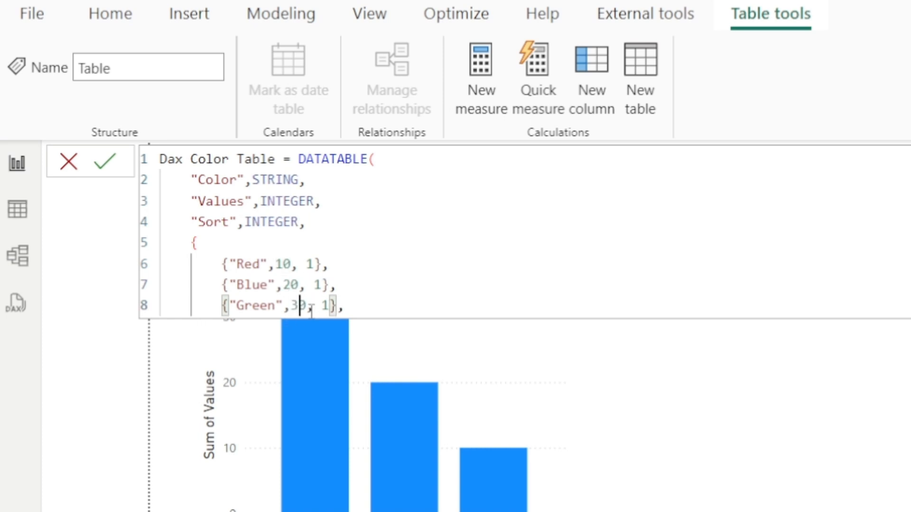
Set the Sort number to 2 in the Blue data row and to 3 in the Green data row.
{"action": "left_click", "coordinate": [321, 285]}
{"action": "key", "text": "BackSpace"}
{"action": "type", "text": "2"}
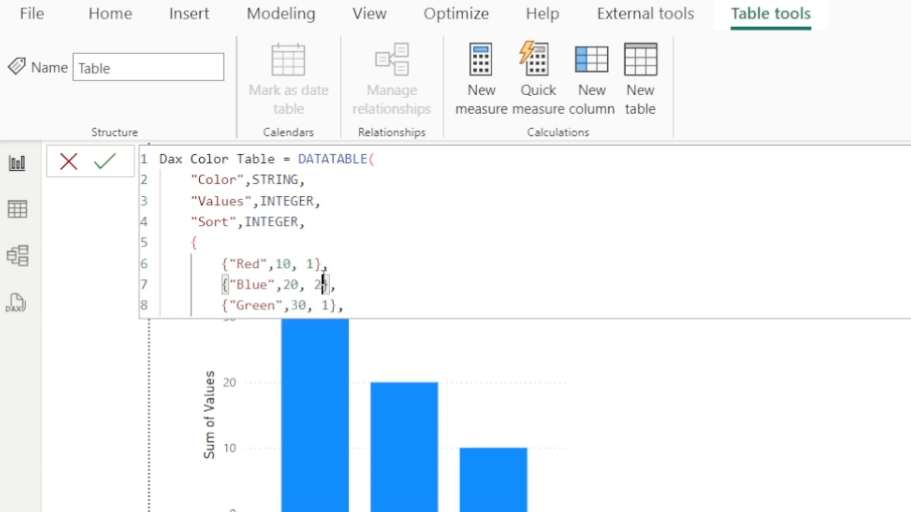
{"action": "left_click", "coordinate": [324, 306]}
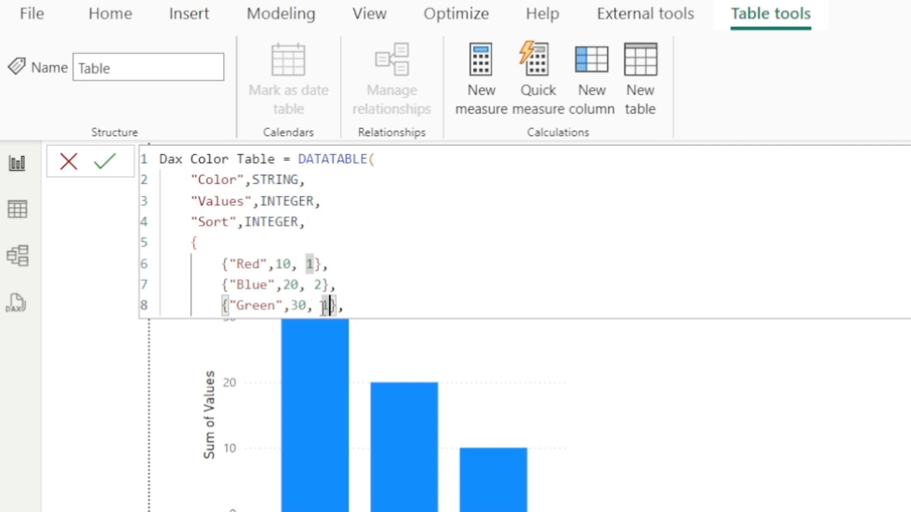
{"action": "key", "text": "BackSpace"}
{"action": "type", "text": "3"}
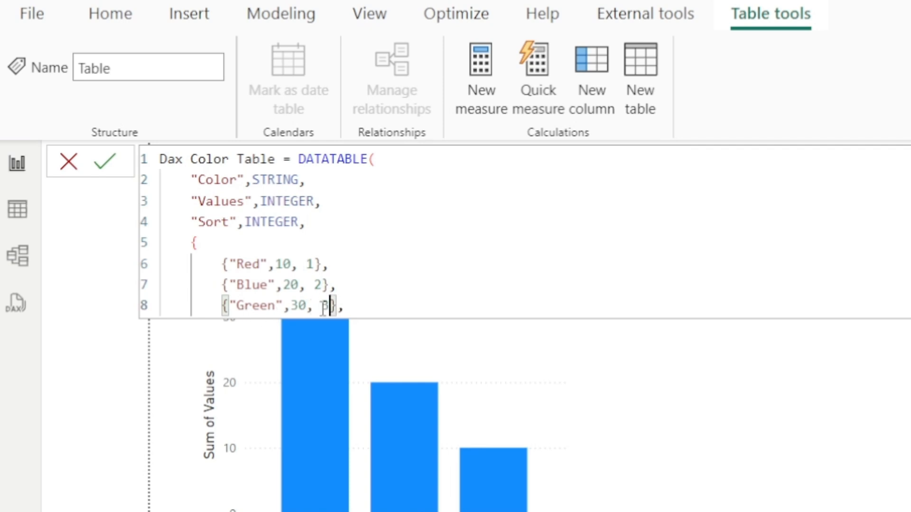
Remove the comma after the Green row, close the data block and the DATATABLE function, and commit the formula.
{"action": "left_click", "coordinate": [385, 306]}
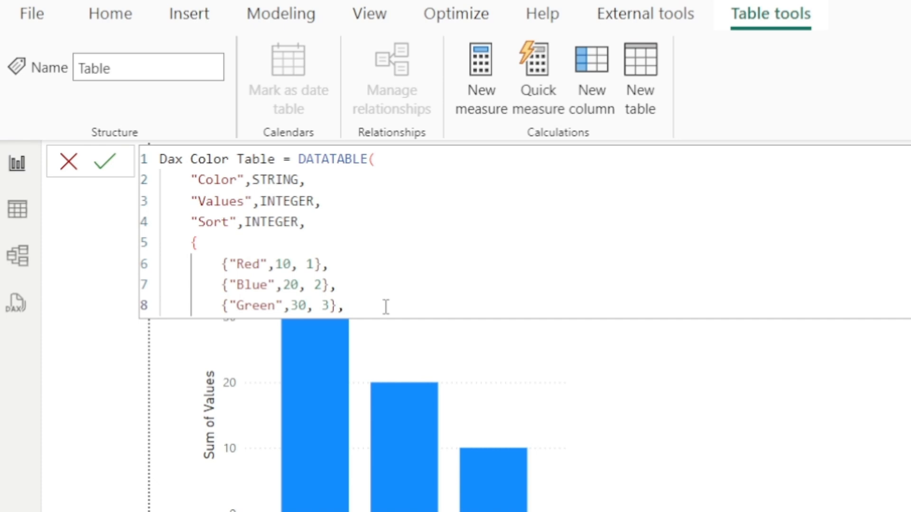
{"action": "key", "text": "BackSpace"}
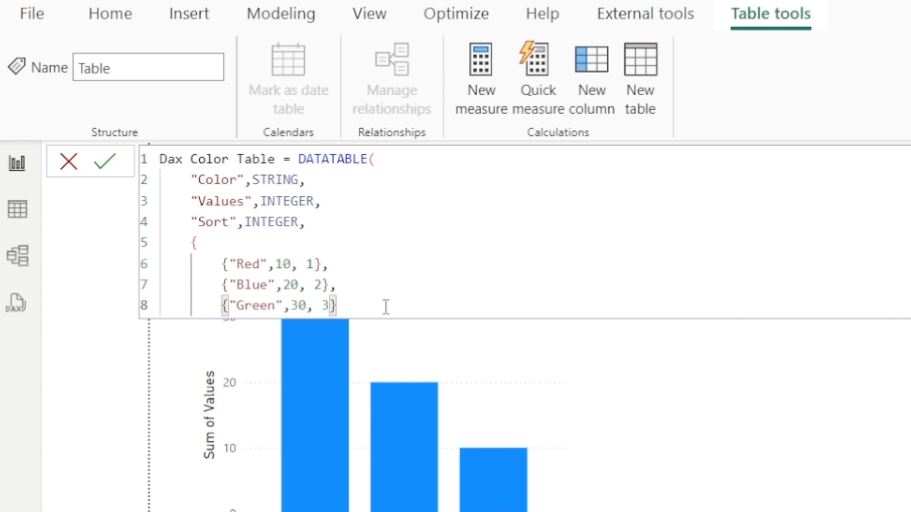
{"action": "type", "text": "}"}
{"action": "key", "text": "Return"}
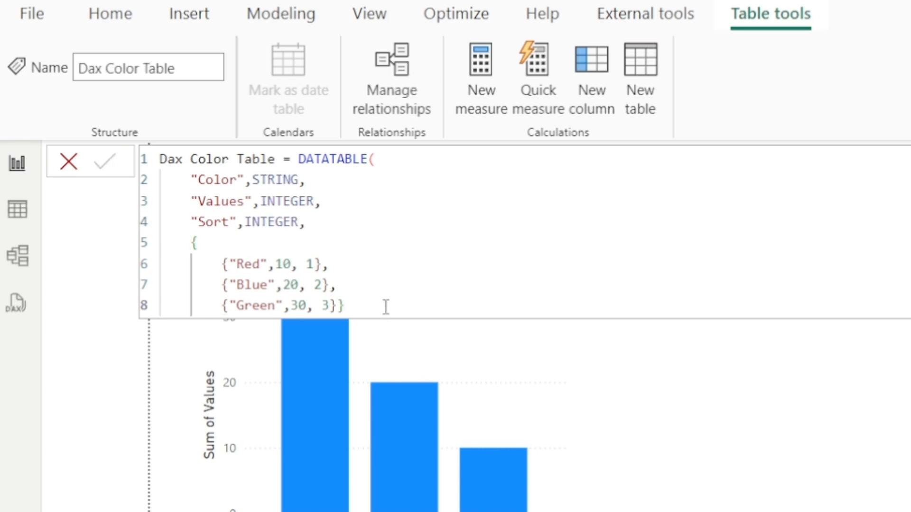
{"action": "type", "text": ")"}
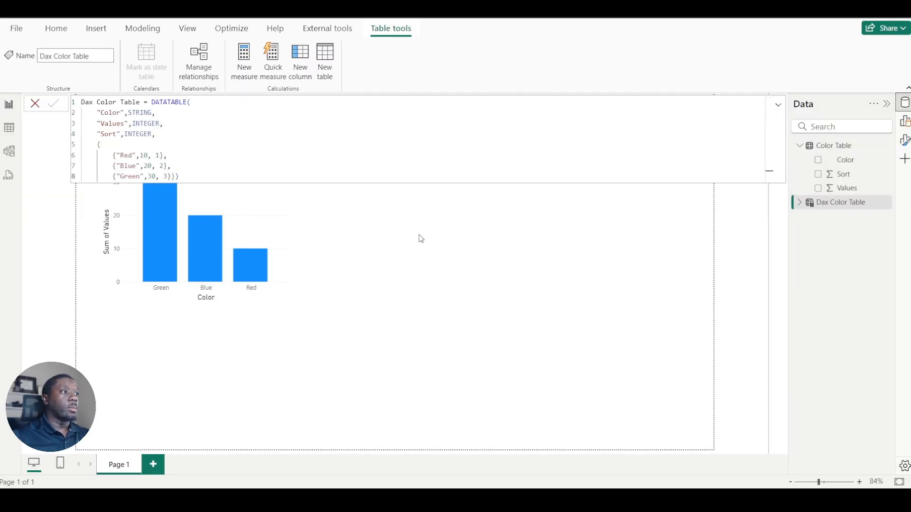
Insert a second column chart on the report page and place it beside the existing chart.
{"action": "left_click", "coordinate": [340, 250]}
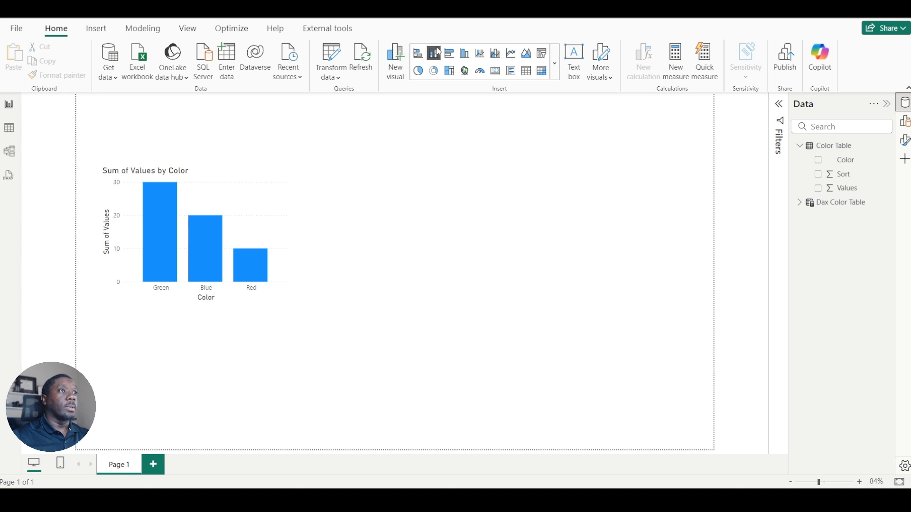
{"action": "left_click", "coordinate": [402, 79]}
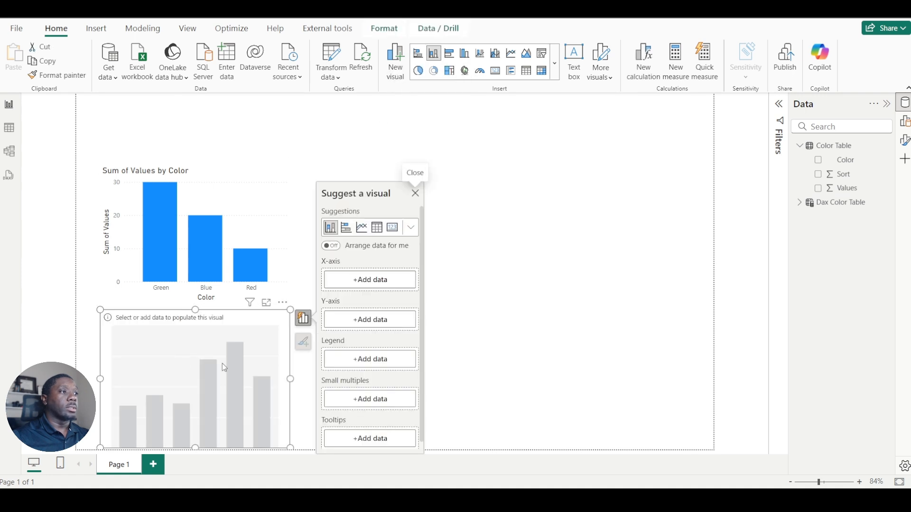
{"action": "left_click", "coordinate": [414, 192]}
{"action": "left_click", "coordinate": [457, 228]}
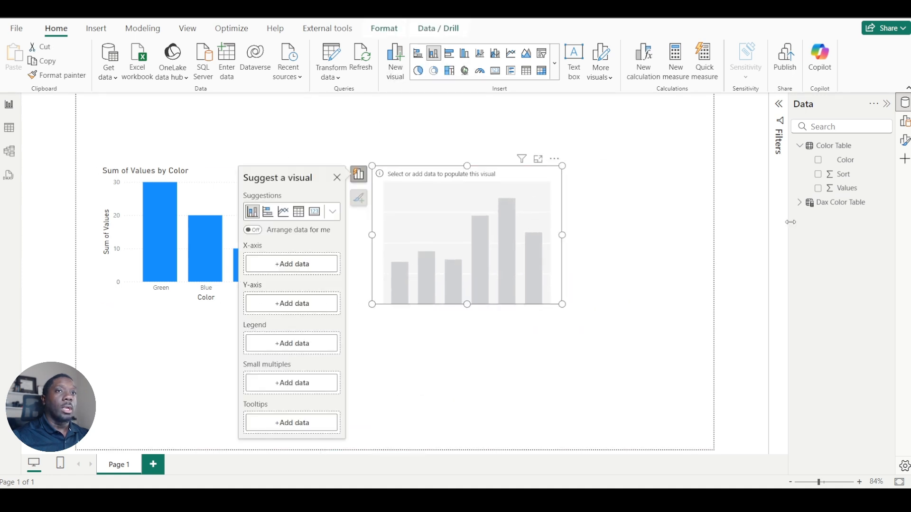
Plot Color on the X-axis and Values on the Y-axis of the new chart, both from Dax Color Table.
{"action": "left_click", "coordinate": [800, 204]}
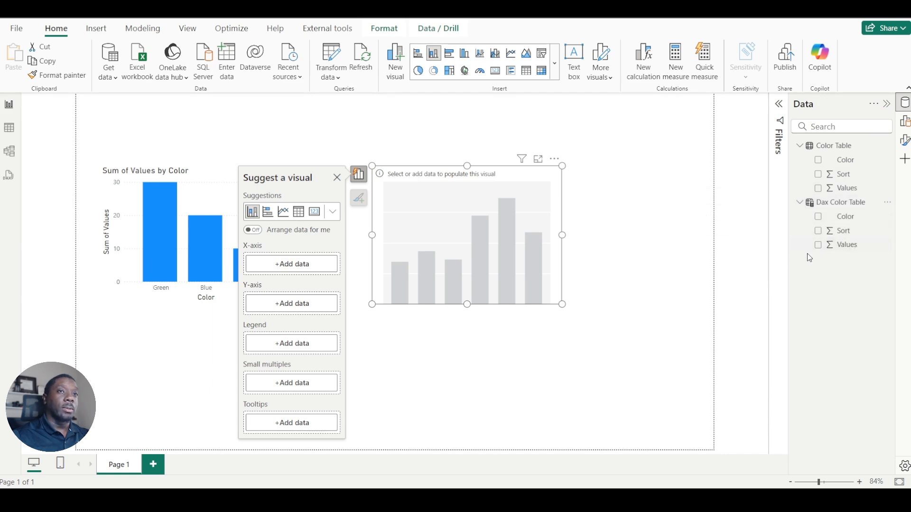
{"action": "left_click_drag", "start_coordinate": [845, 218], "coordinate": [295, 270]}
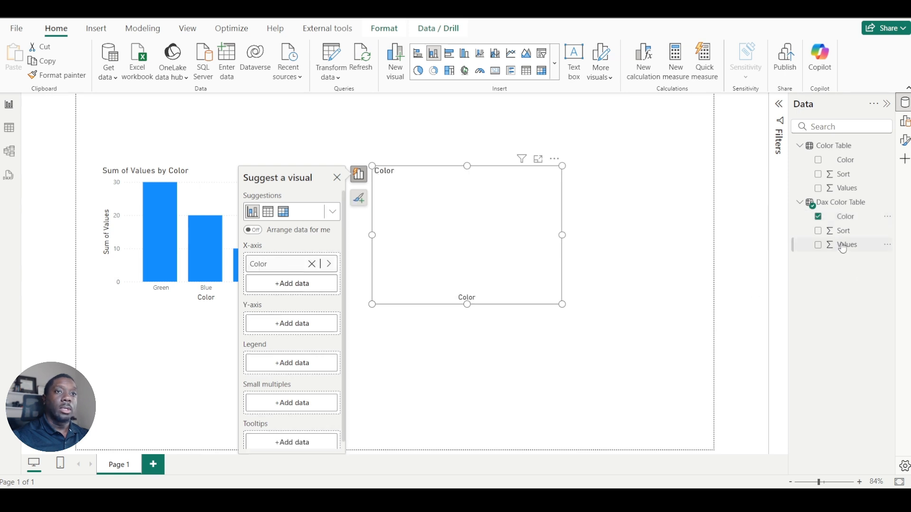
{"action": "left_click_drag", "start_coordinate": [844, 245], "coordinate": [304, 324]}
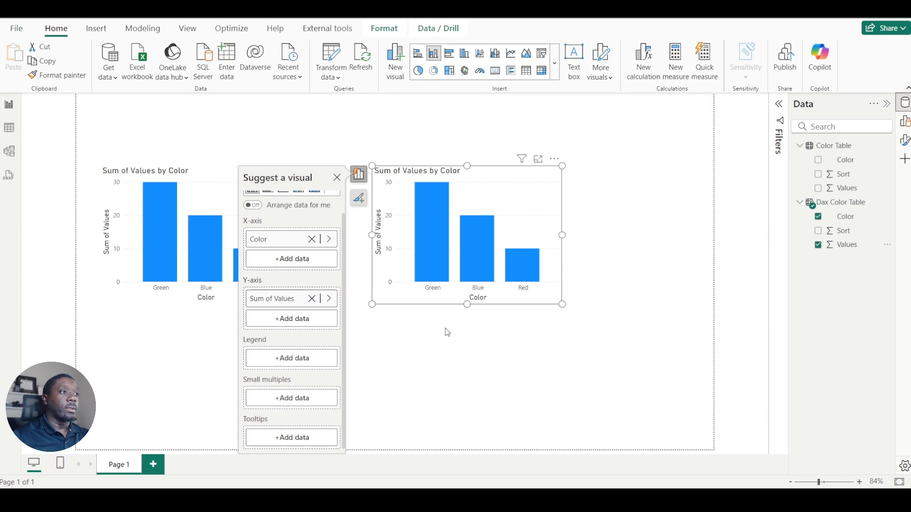
{"action": "left_click", "coordinate": [415, 153]}
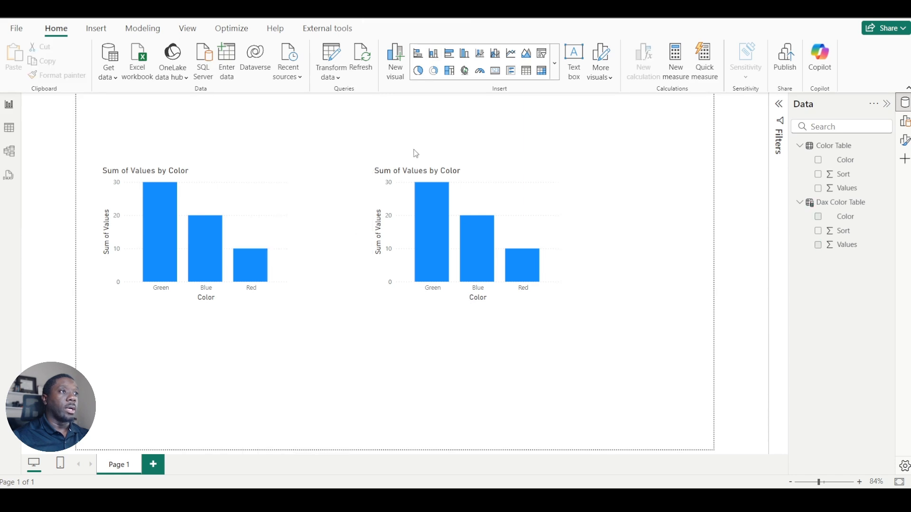
{"action": "left_click", "coordinate": [497, 173]}
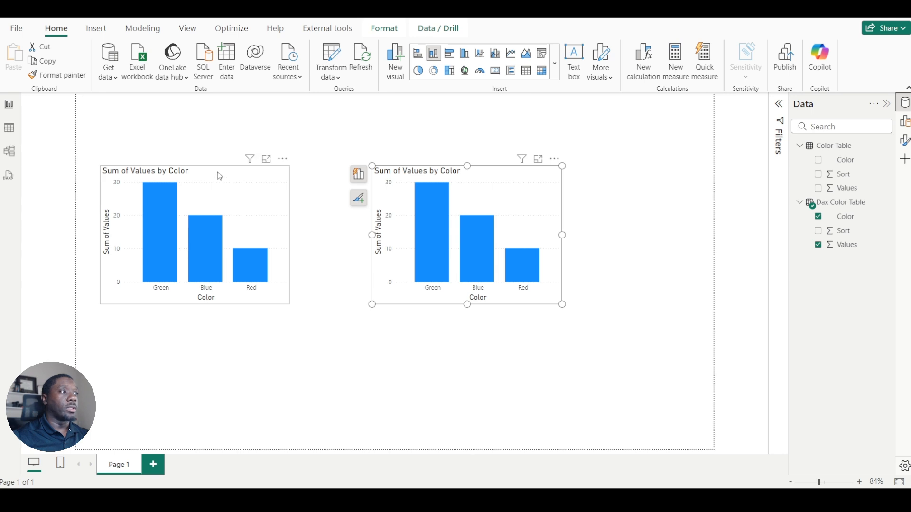
{"action": "left_click", "coordinate": [267, 173]}
Open the Dax Color Table formula and move its chart lower on the page, clear of the formula editor.
{"action": "left_click", "coordinate": [471, 177]}
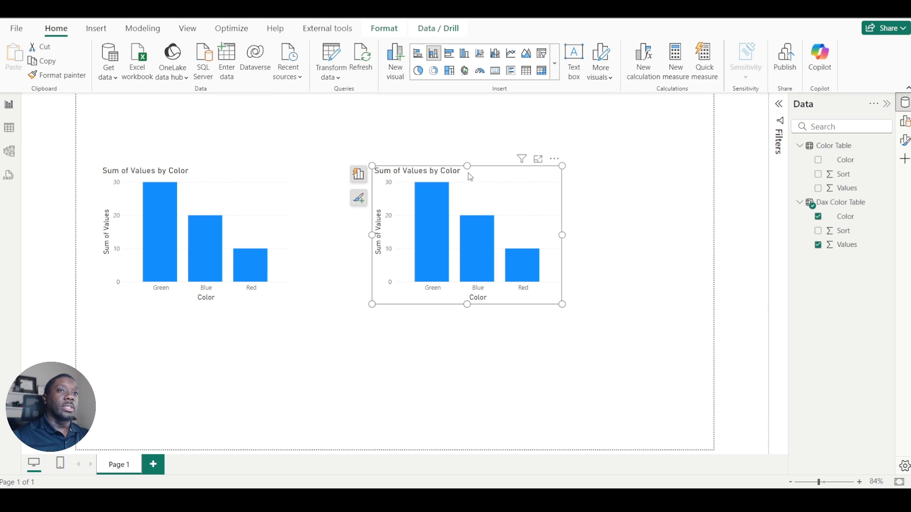
{"action": "left_click", "coordinate": [831, 207]}
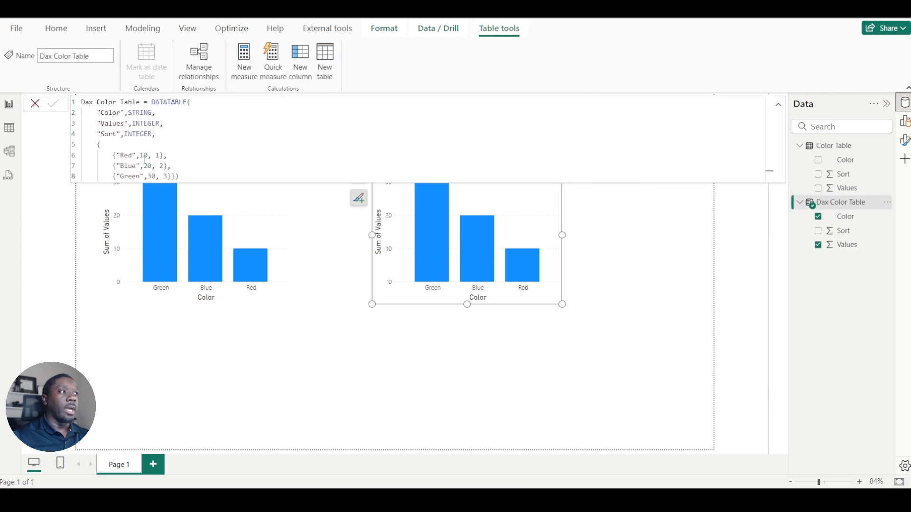
{"action": "left_click_drag", "start_coordinate": [466, 298], "coordinate": [543, 397]}
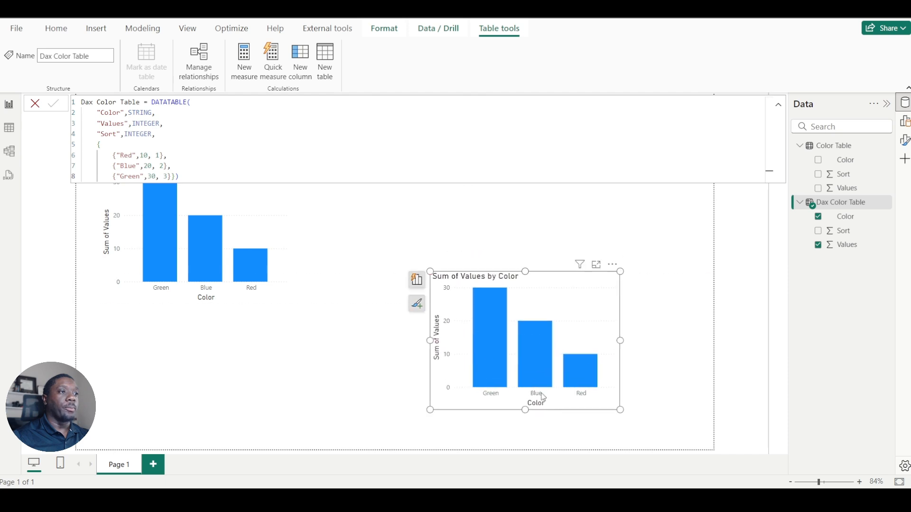
Set the Values numbers in the formula to 100 for Red, 200 for Blue and 300 for Green, and commit it.
{"action": "left_click", "coordinate": [147, 155]}
{"action": "type", "text": "0"}
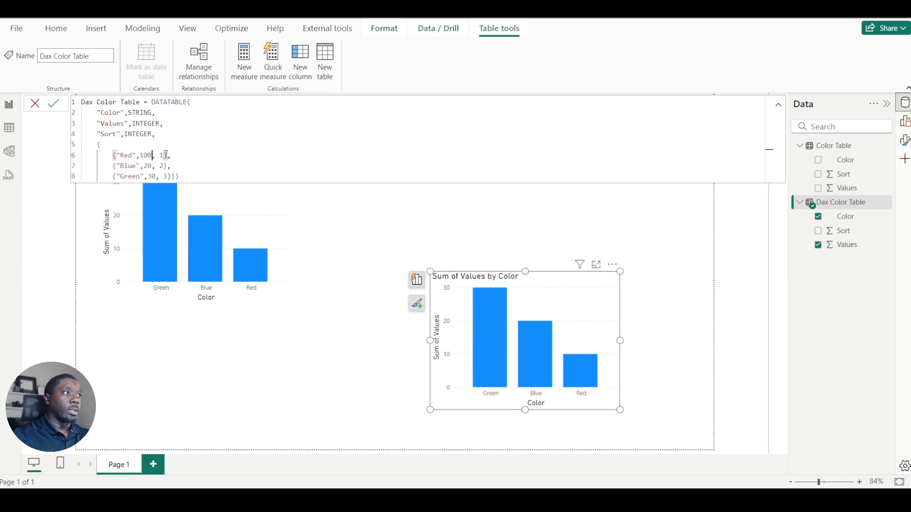
{"action": "left_click", "coordinate": [151, 167]}
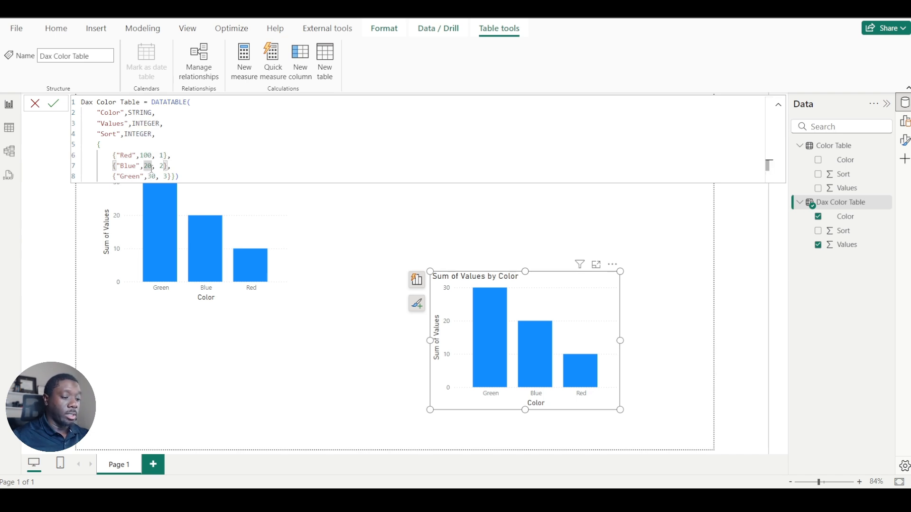
{"action": "type", "text": "0"}
{"action": "left_click", "coordinate": [156, 176]}
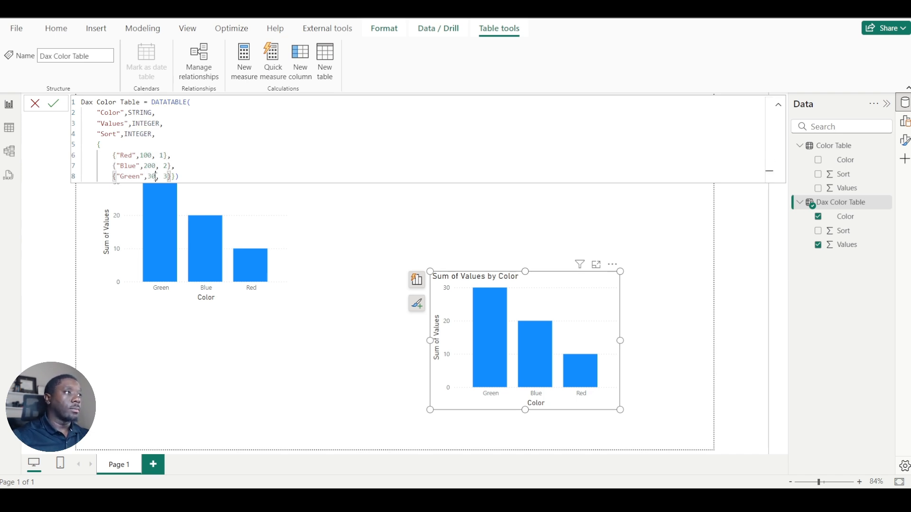
{"action": "type", "text": "0"}
{"action": "key", "text": "Return"}
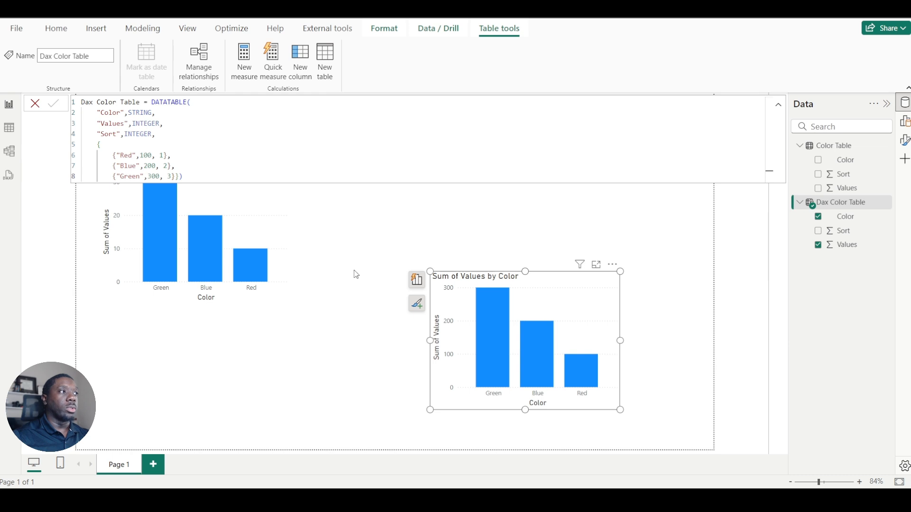
Set the Blue row's Values number to 150 in the Dax Color Table formula and commit it.
{"action": "double_click", "coordinate": [151, 166]}
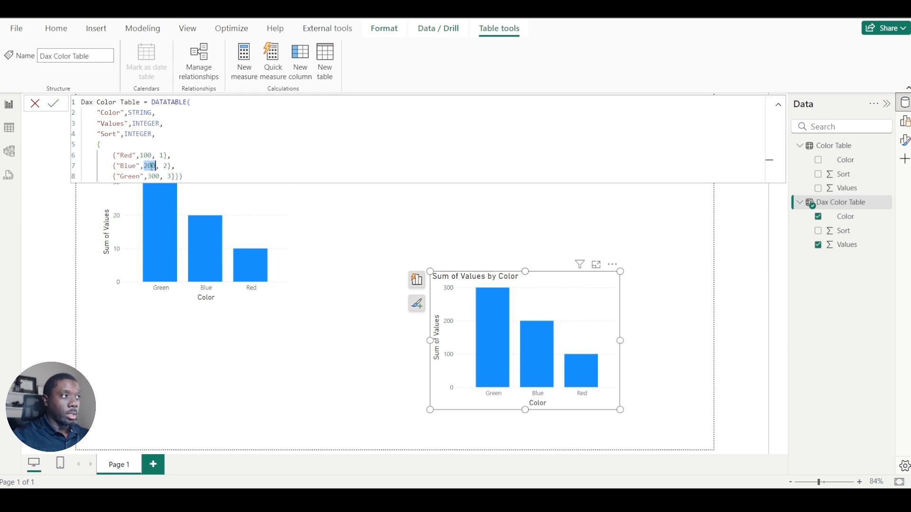
{"action": "type", "text": "150"}
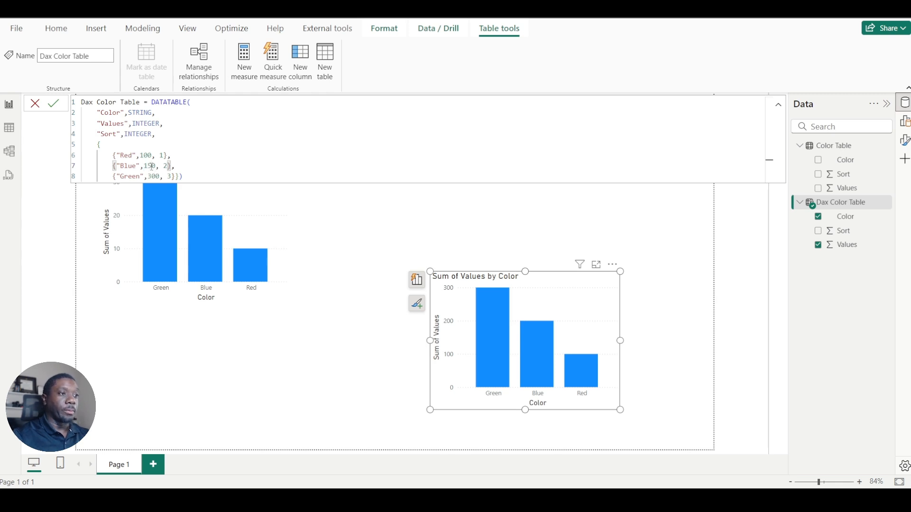
{"action": "key", "text": "Return"}
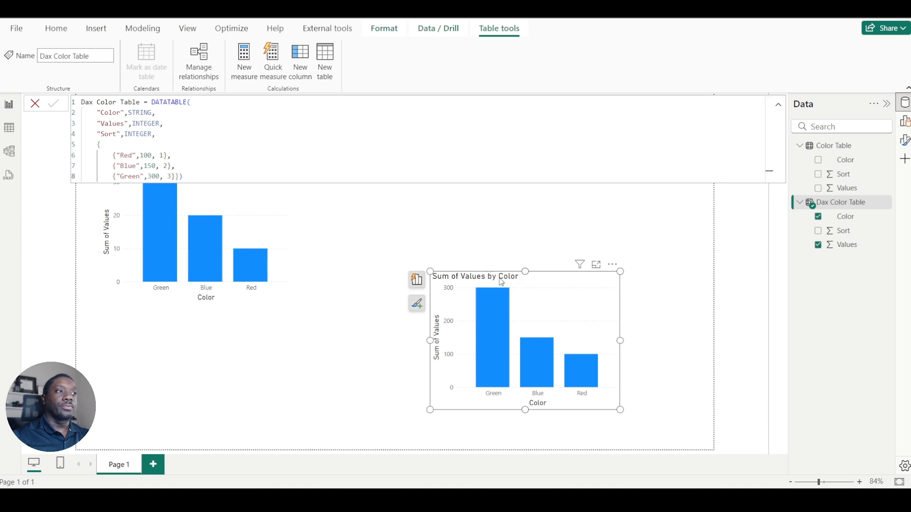
{"action": "left_click", "coordinate": [267, 190]}
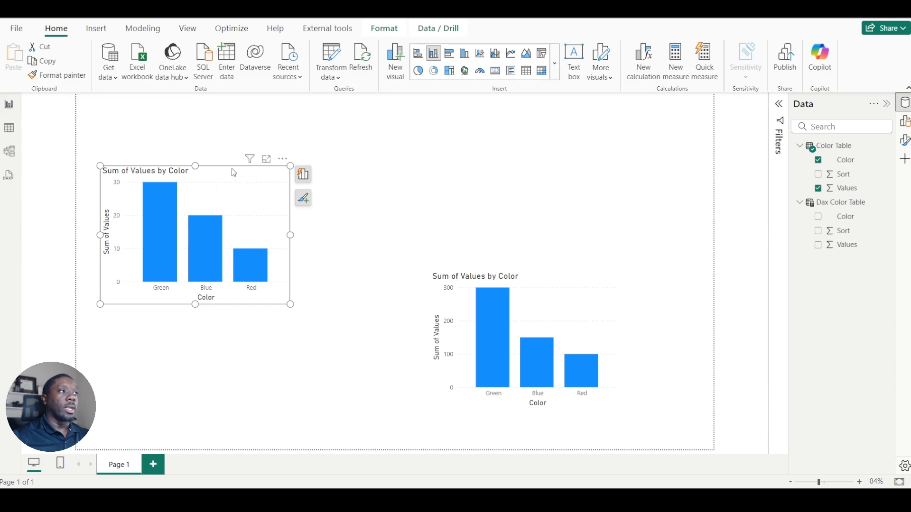
{"action": "left_click", "coordinate": [559, 280]}
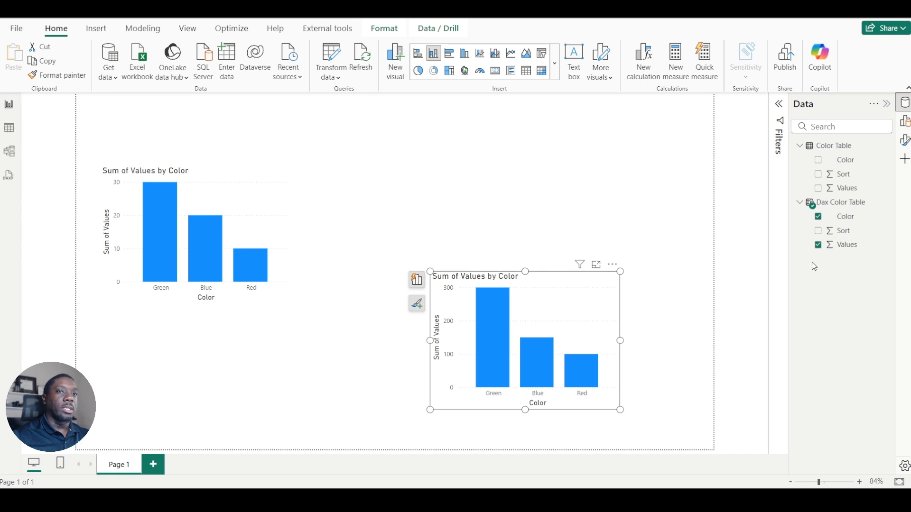
Replace the color name Red with Yellow in the first data row of the Dax Color Table formula and commit it.
{"action": "left_click", "coordinate": [834, 207]}
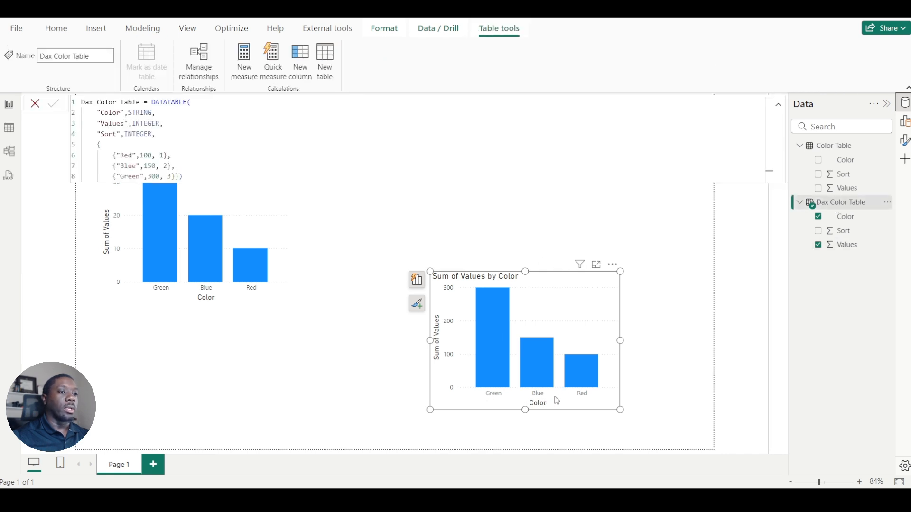
{"action": "double_click", "coordinate": [127, 157]}
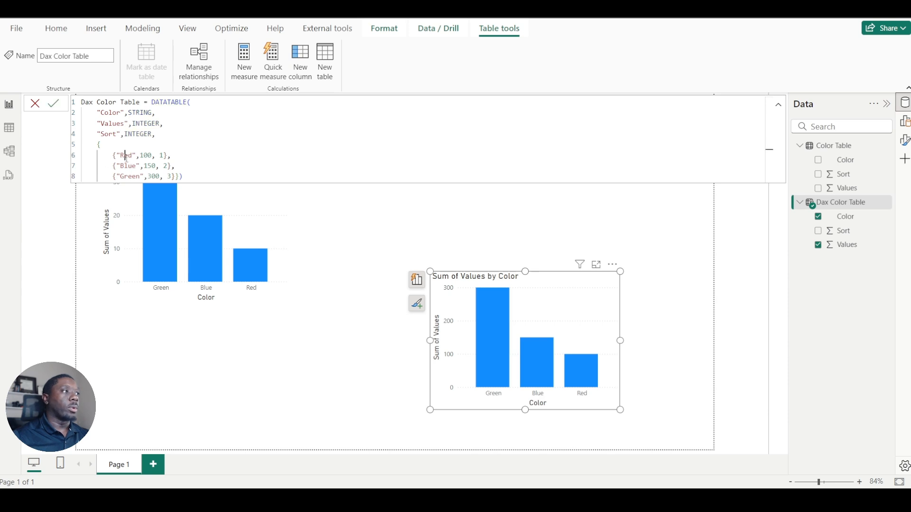
{"action": "type", "text": "Yellow"}
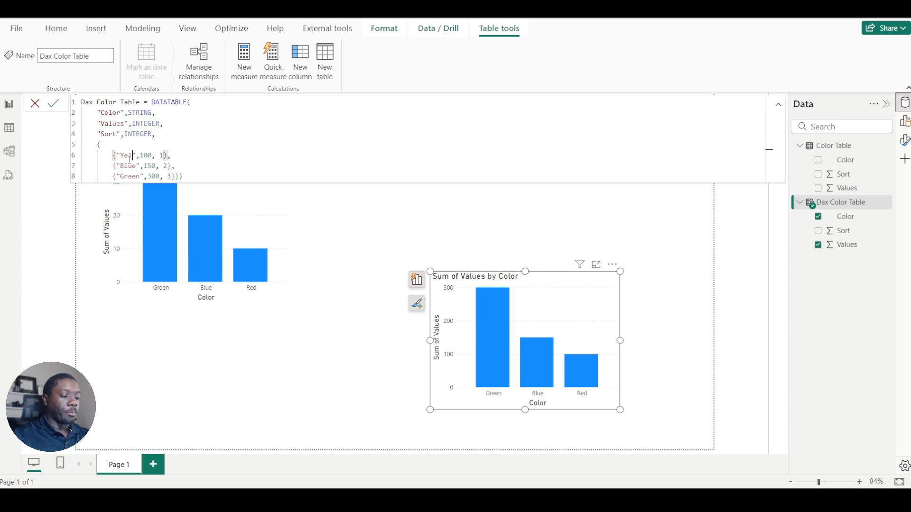
{"action": "key", "text": "Return"}
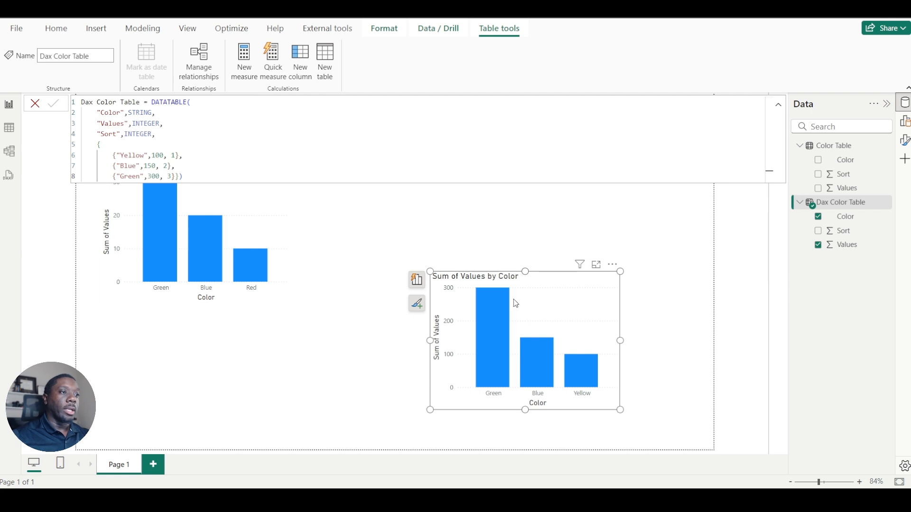
{"action": "mouse_move", "coordinate": [510, 323]}
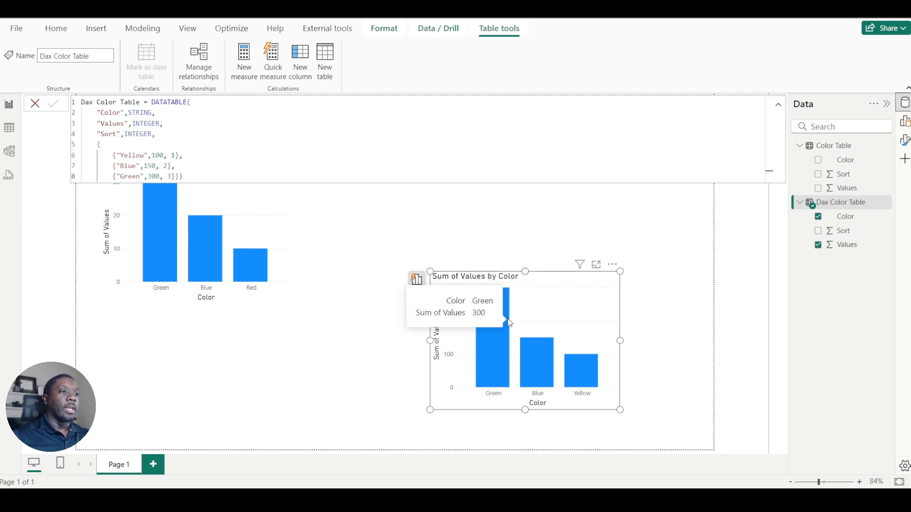